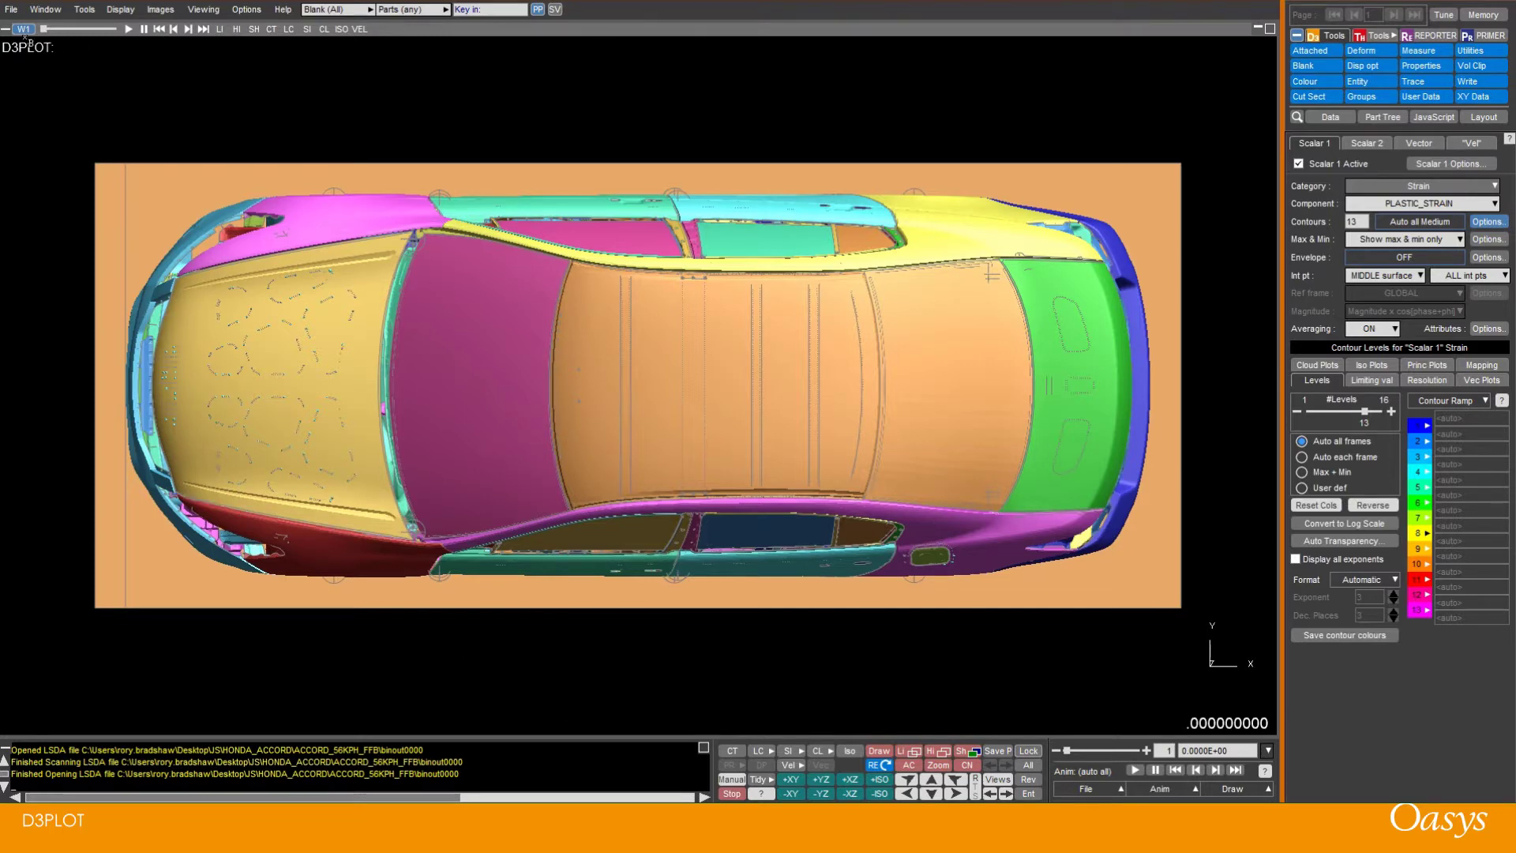
# - Read a second copy of the ACCORD_56KPH_FFB plot file in as single model M2 in window W2
pyautogui.click(11, 10)
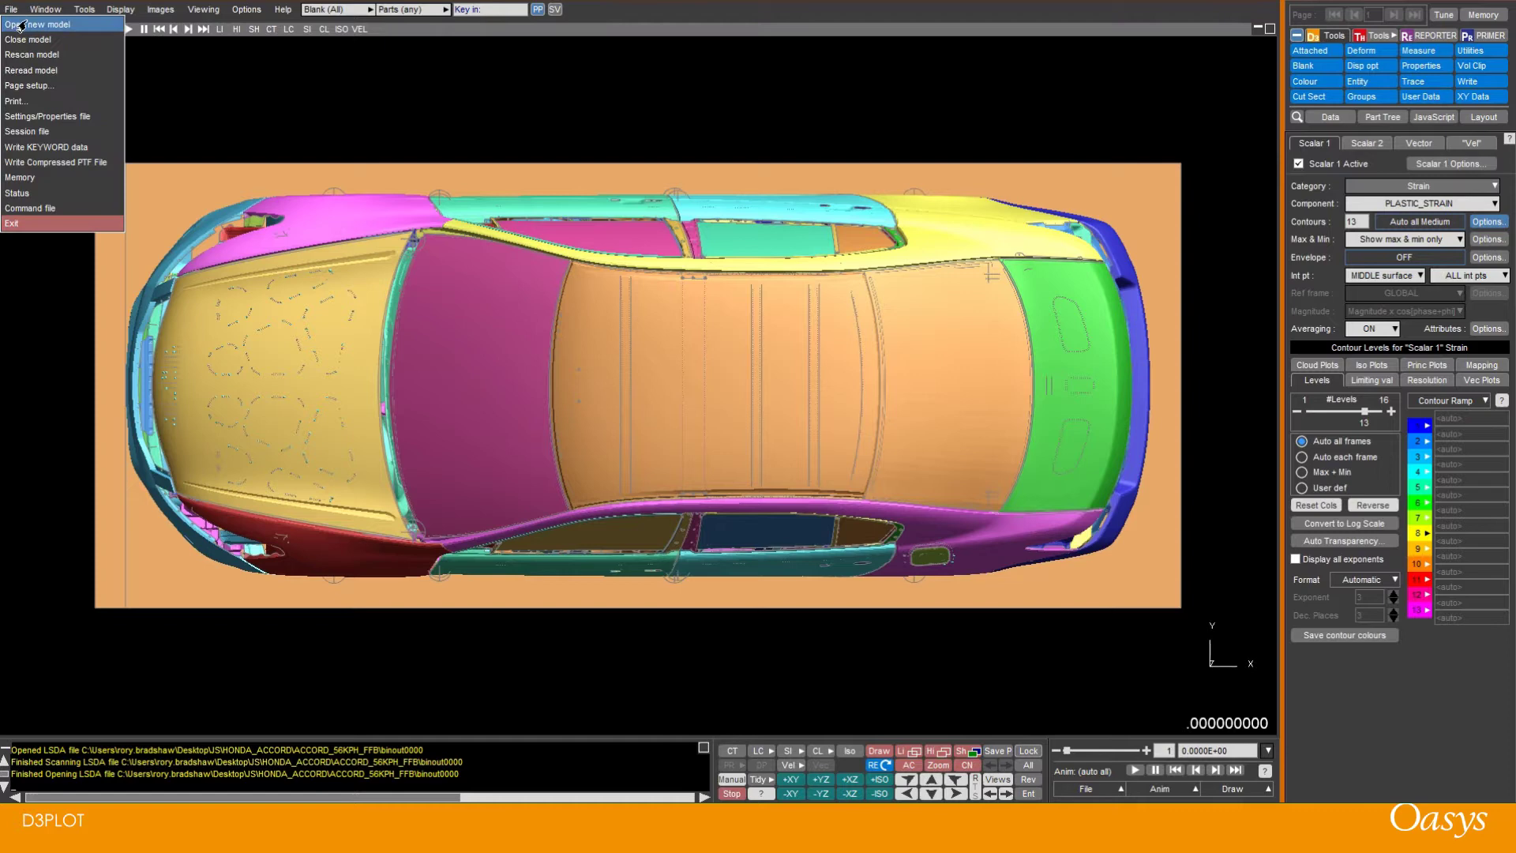
pyautogui.click(22, 25)
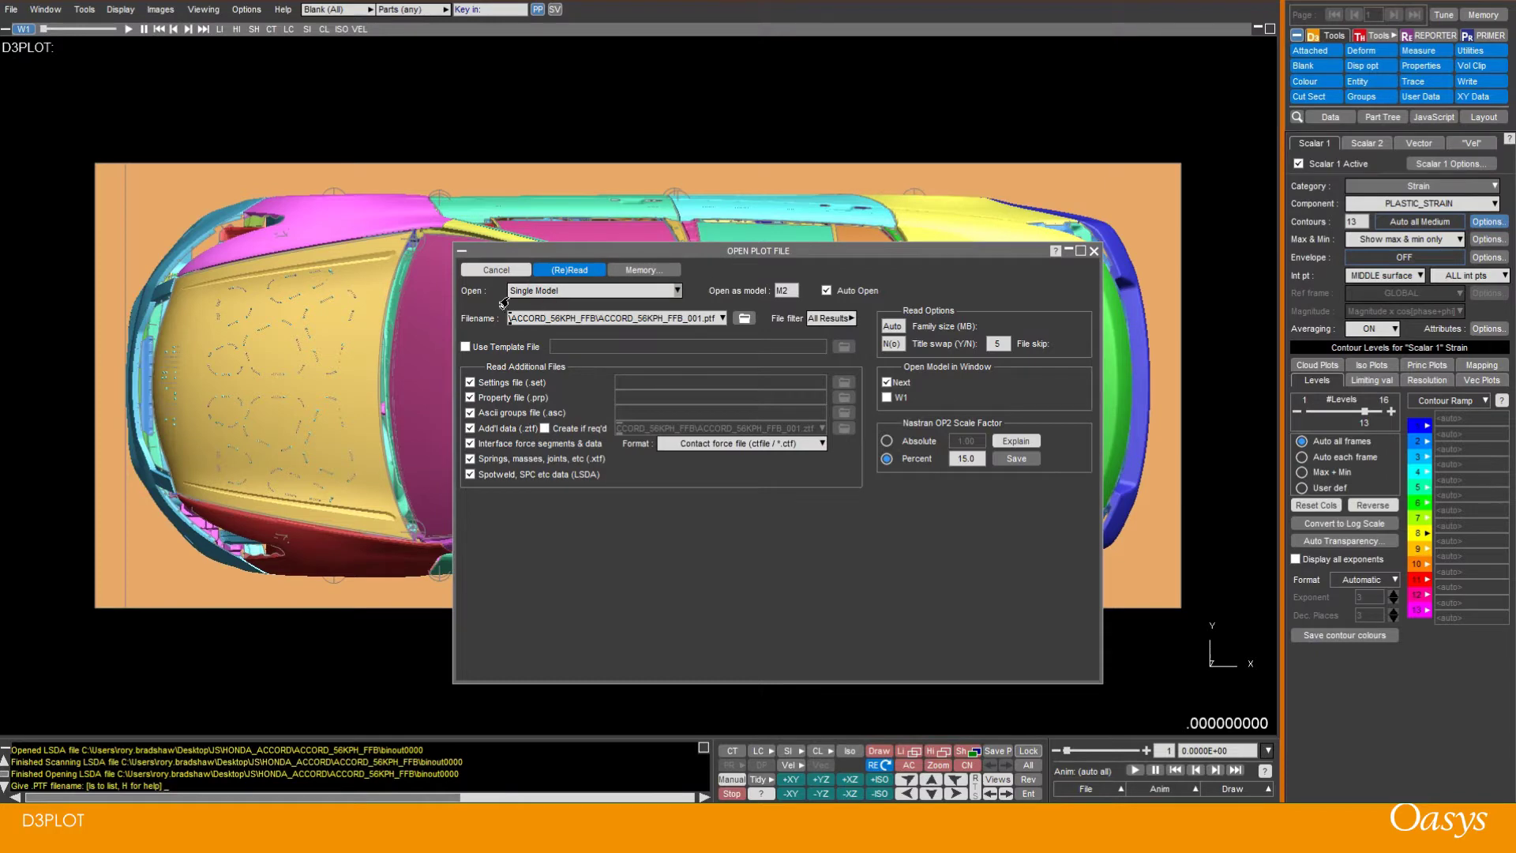
pyautogui.click(672, 292)
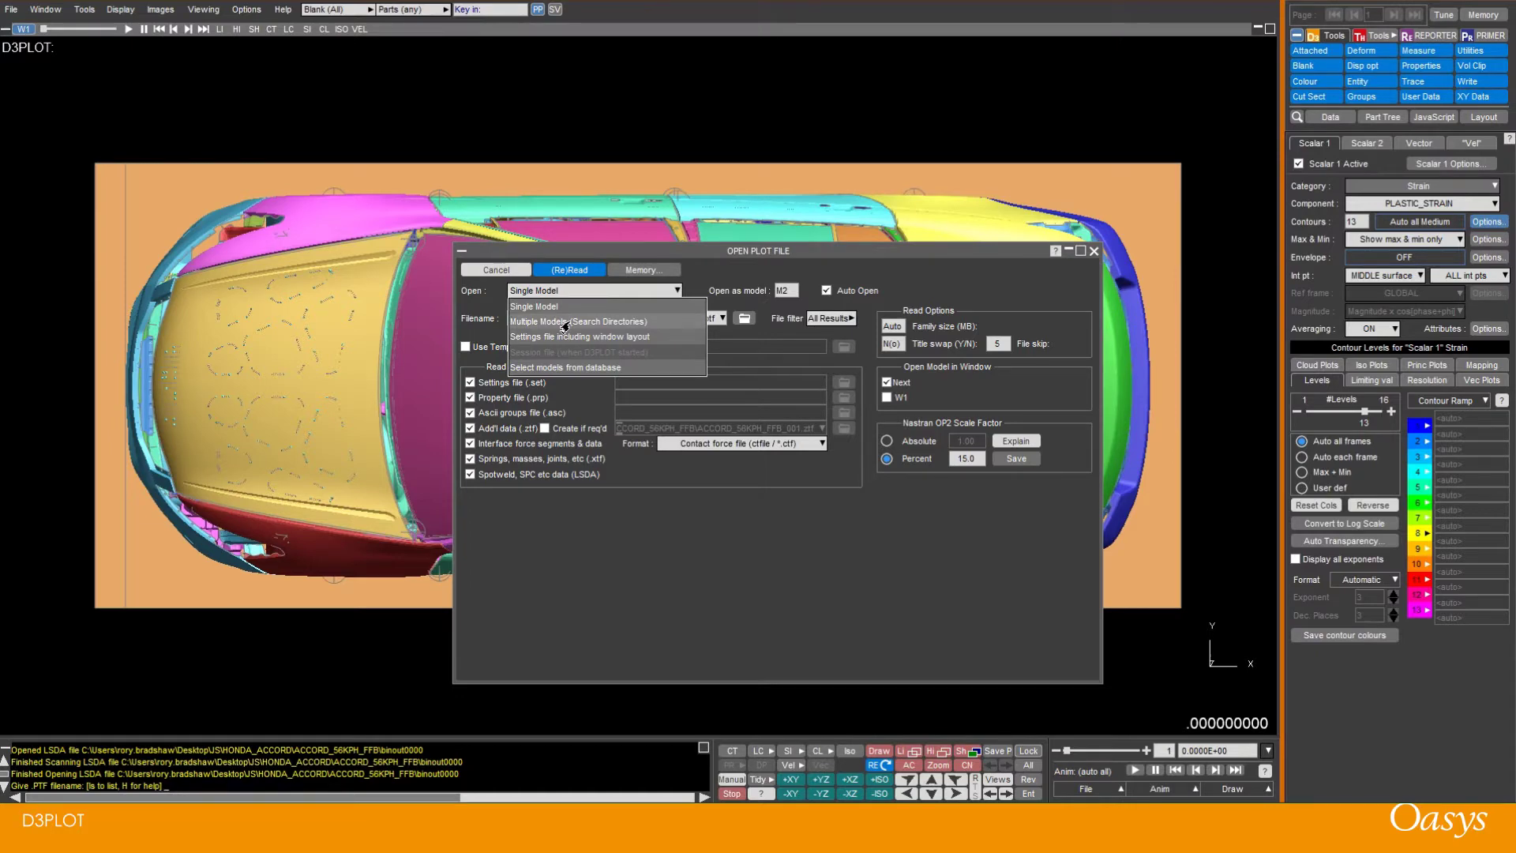
pyautogui.click(523, 307)
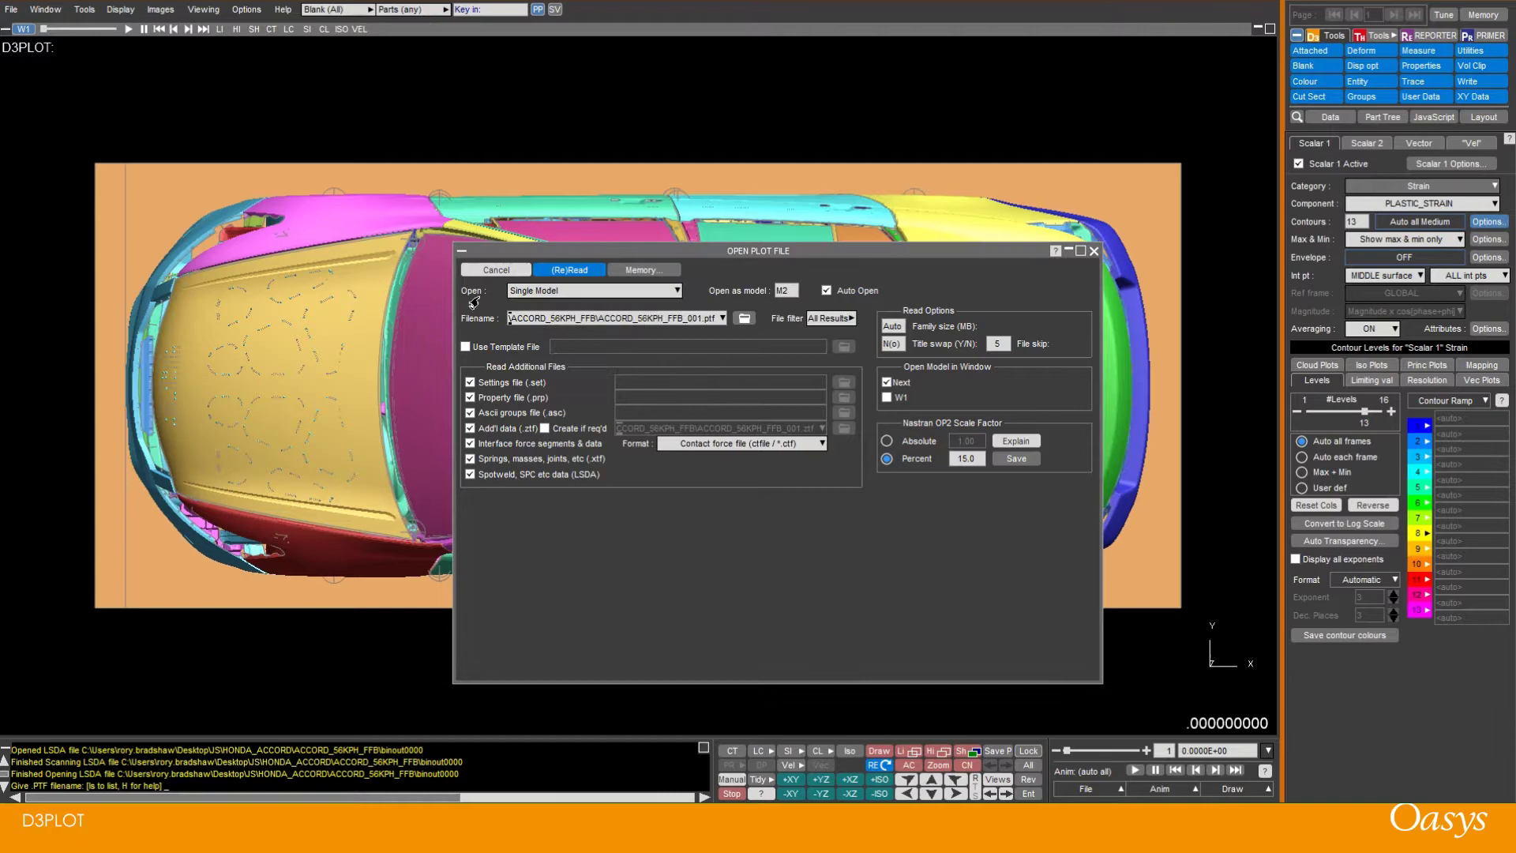
pyautogui.click(557, 271)
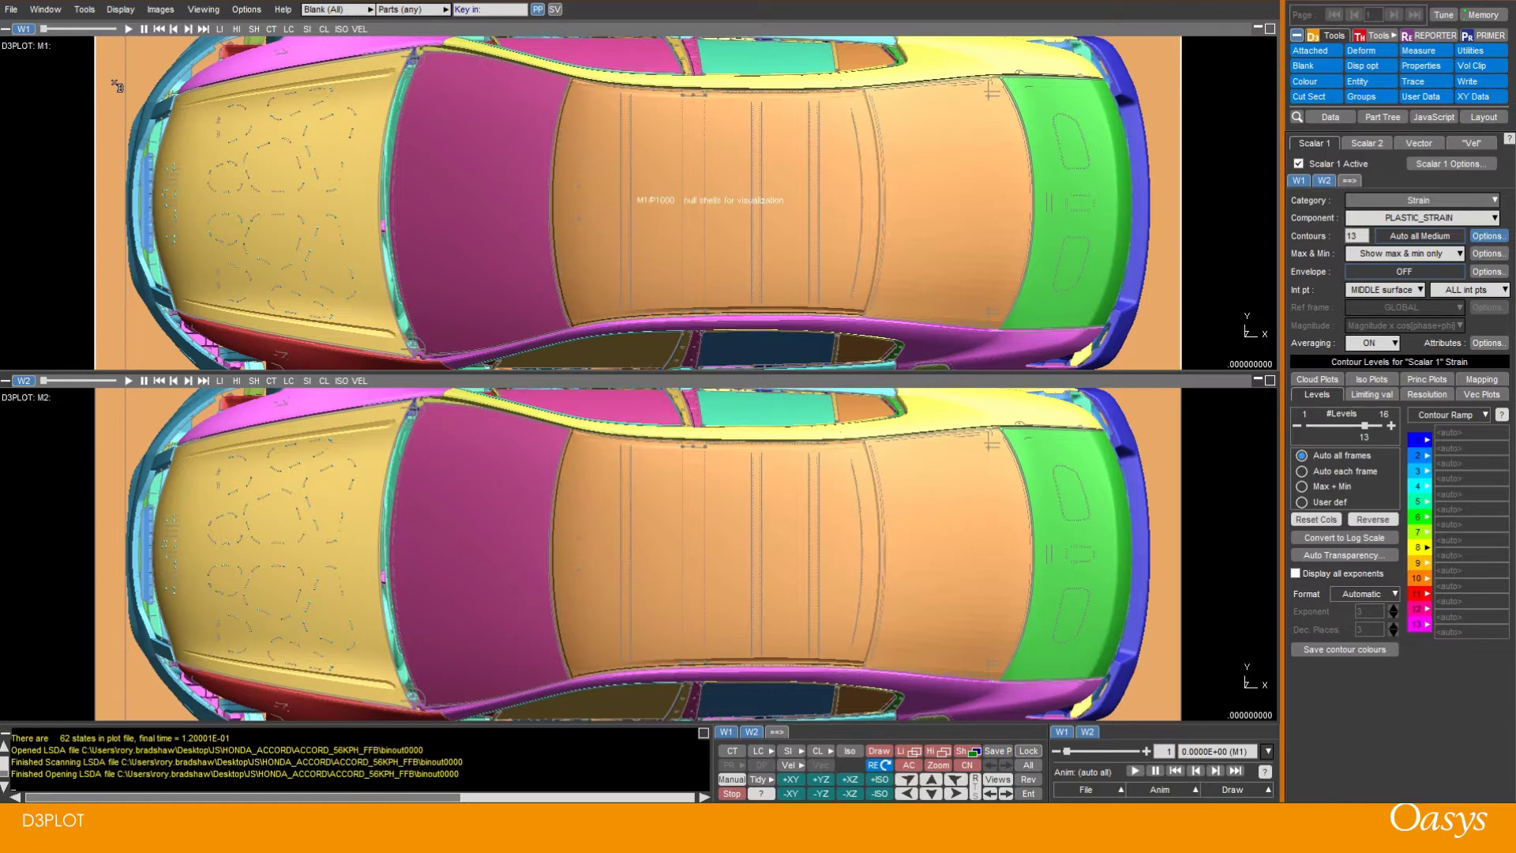
# - Open the new-model dialog from the File menu to load the Accord model as M3
pyautogui.click(11, 10)
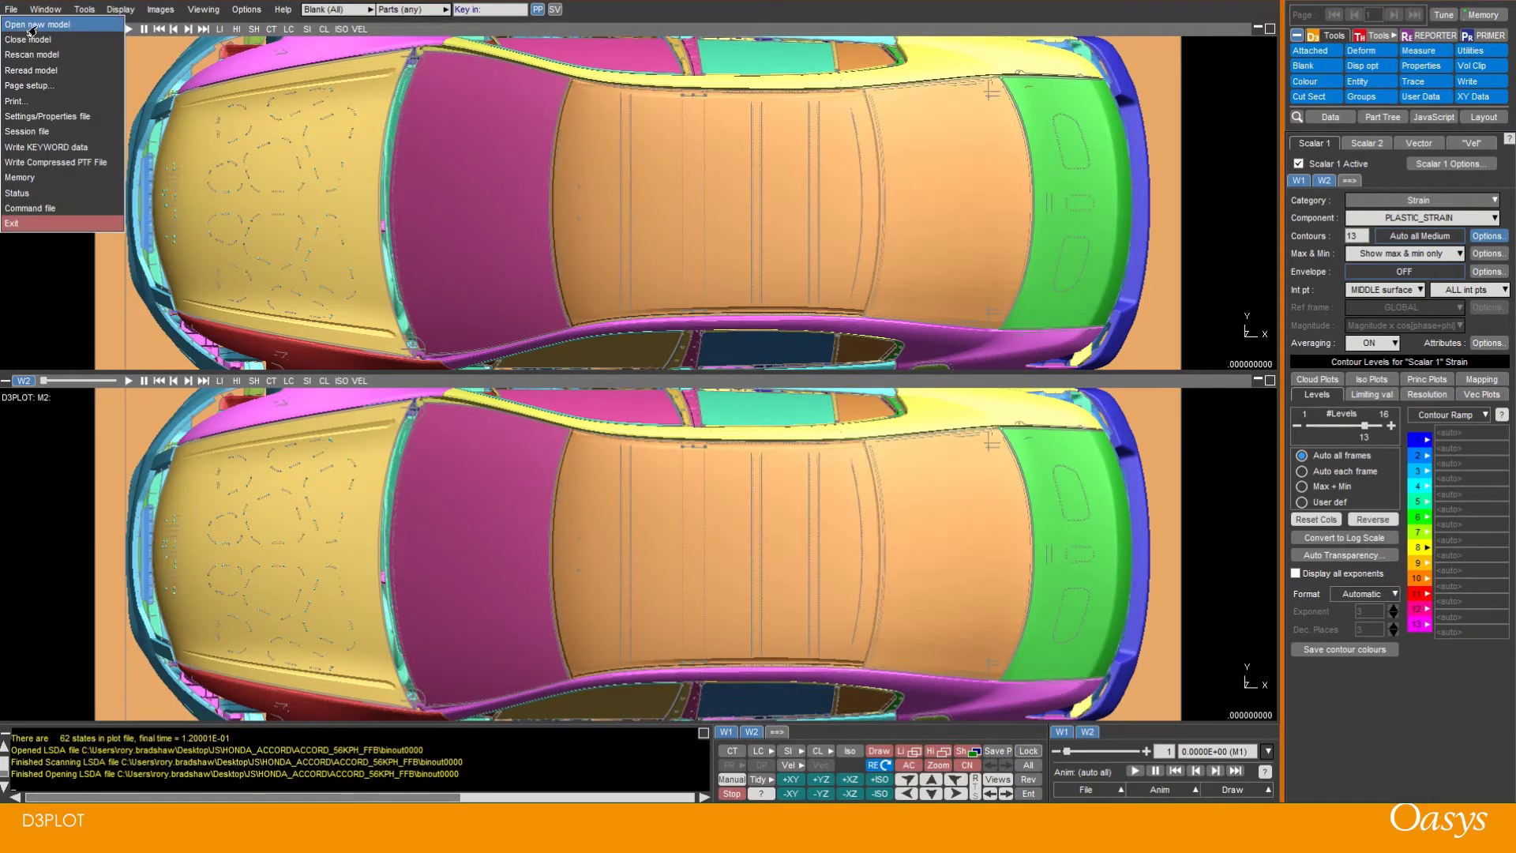
pyautogui.click(30, 25)
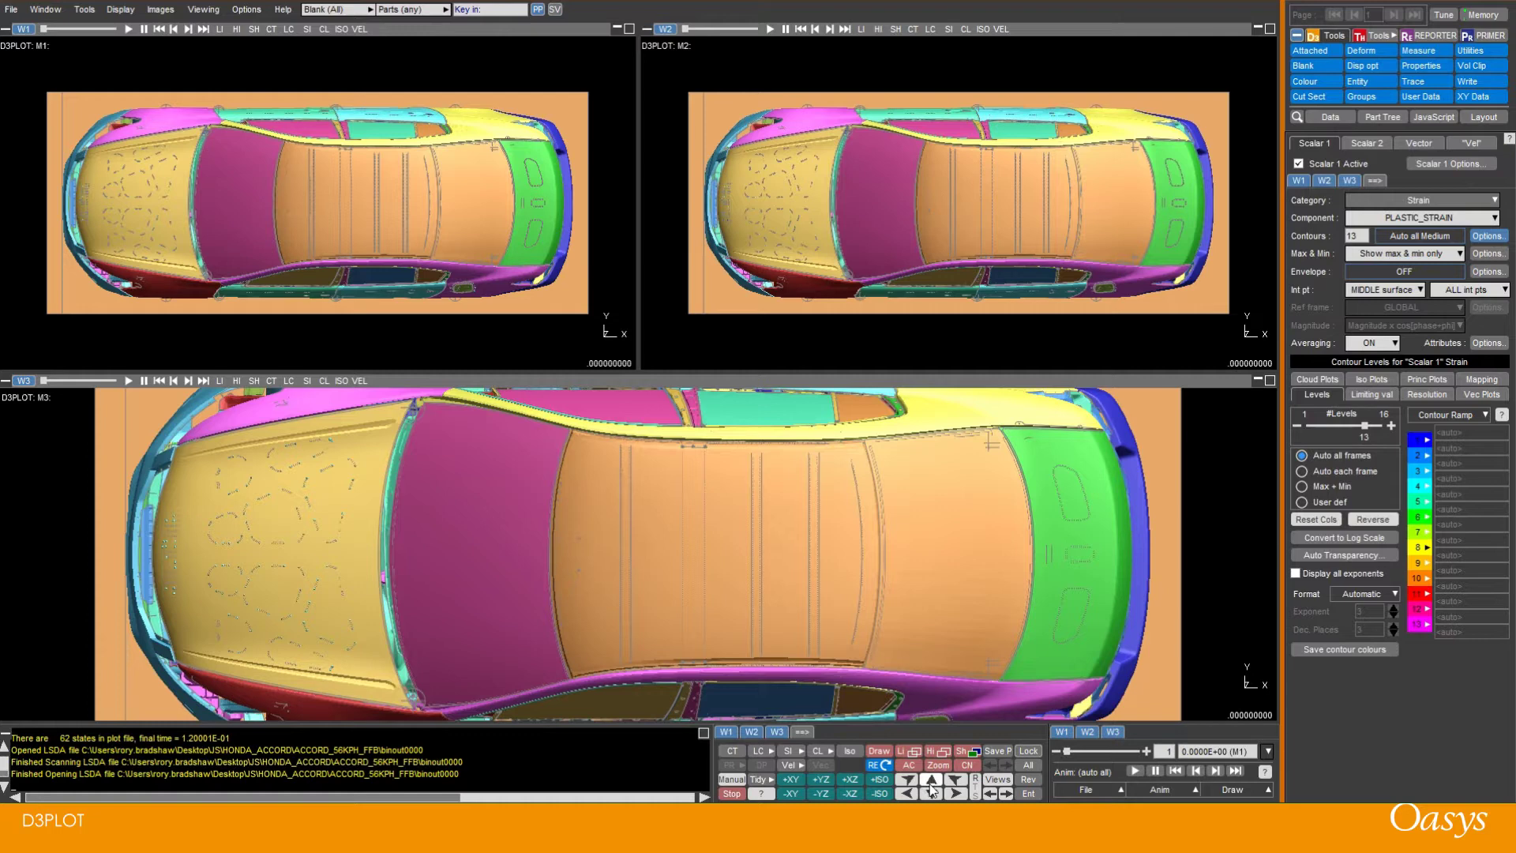
# - Cycle all three cars through the -YZ, -XZ, +ISO and -ISO views, then autoscale
pyautogui.click(812, 789)
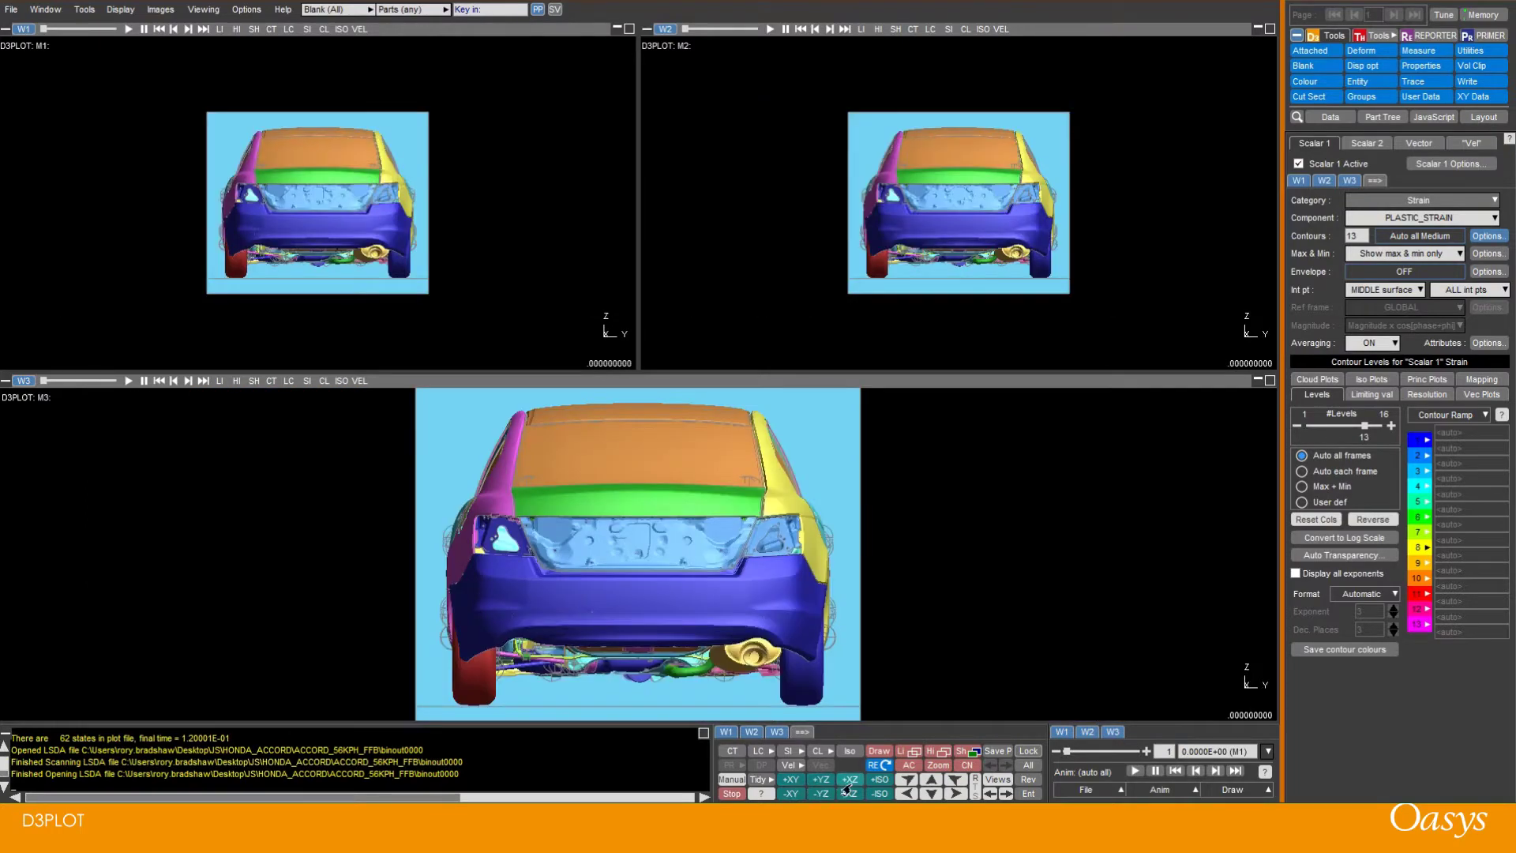
pyautogui.click(850, 789)
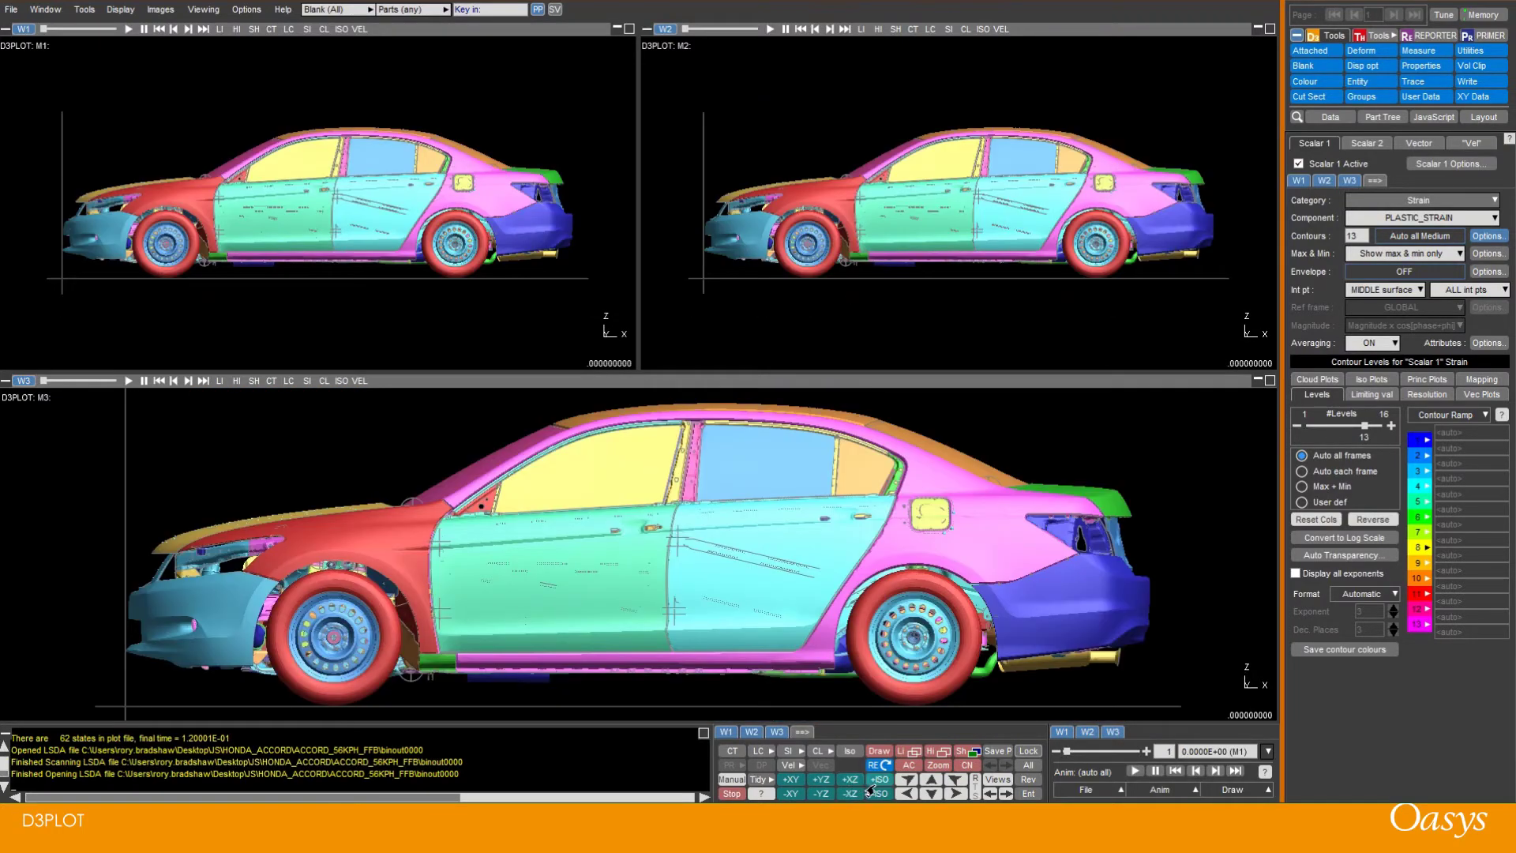
pyautogui.click(874, 782)
pyautogui.click(877, 793)
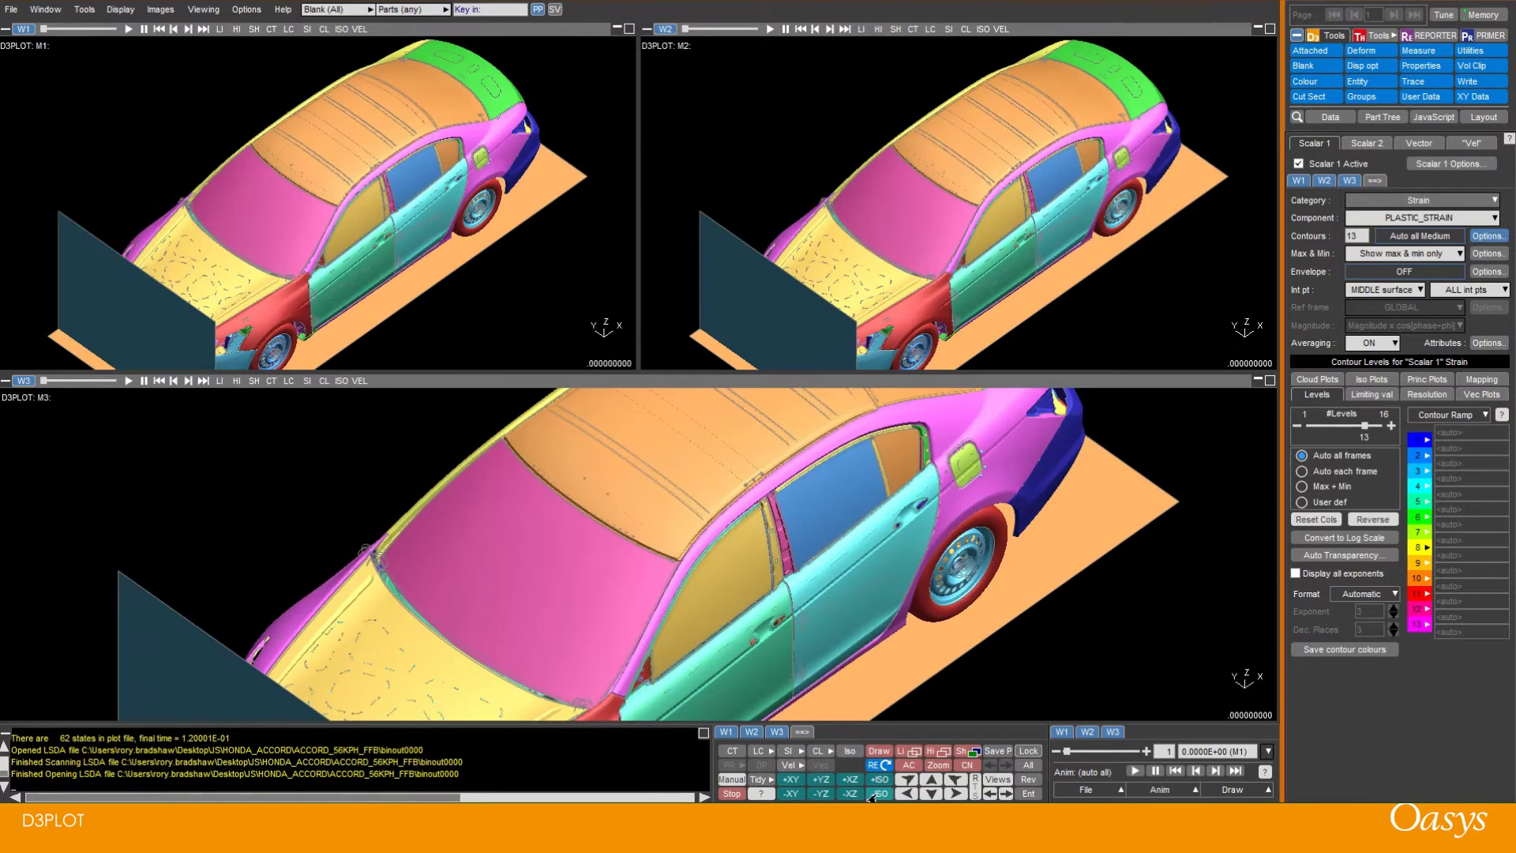
pyautogui.click(900, 766)
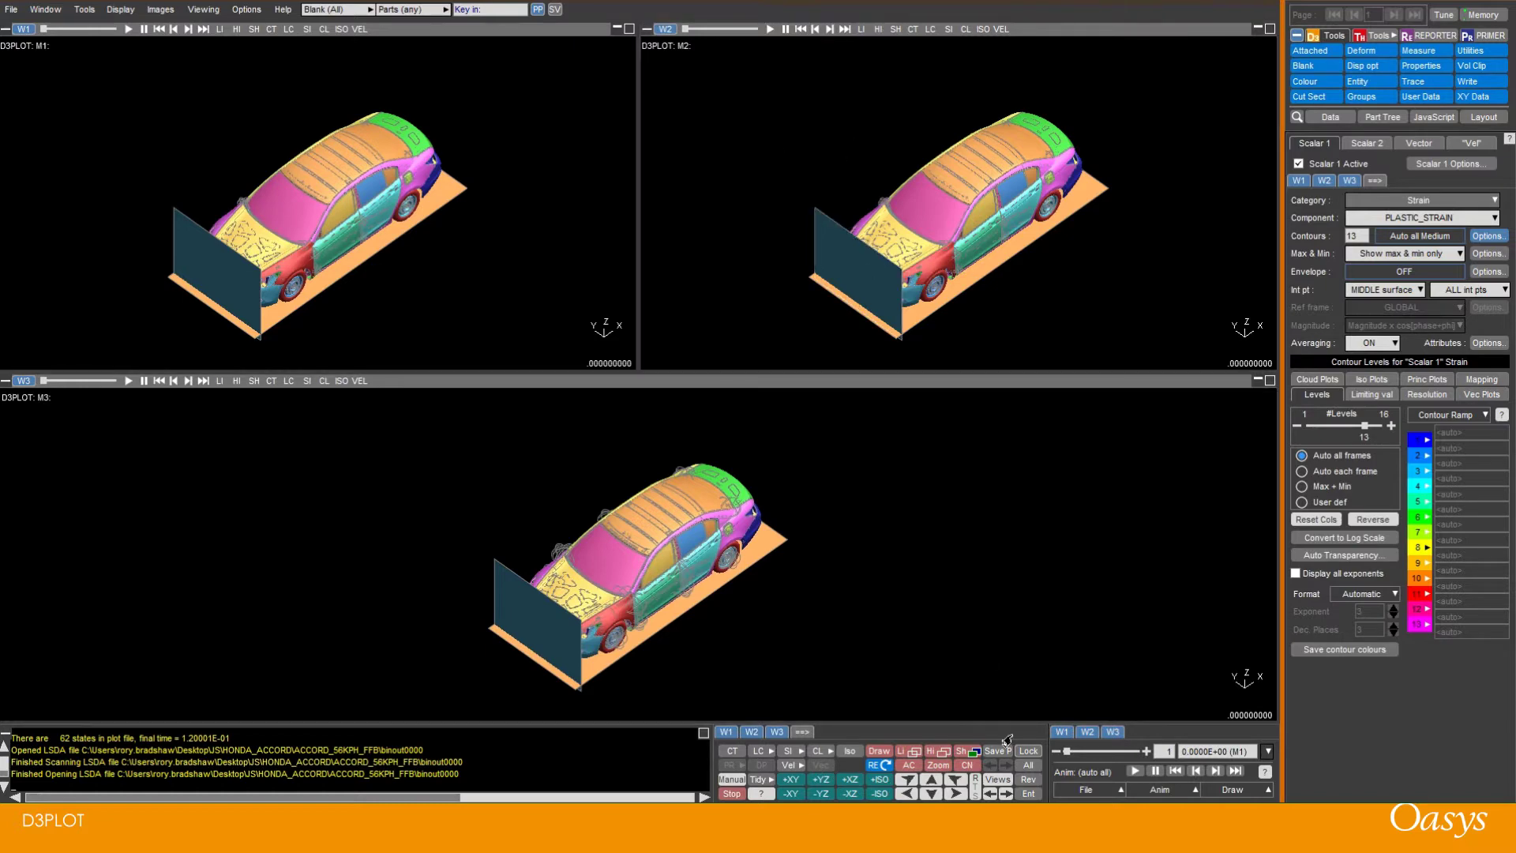
# - Switch through top, end and side views with the Z, X and Y keys, then autoscale with A
pyautogui.press('z')
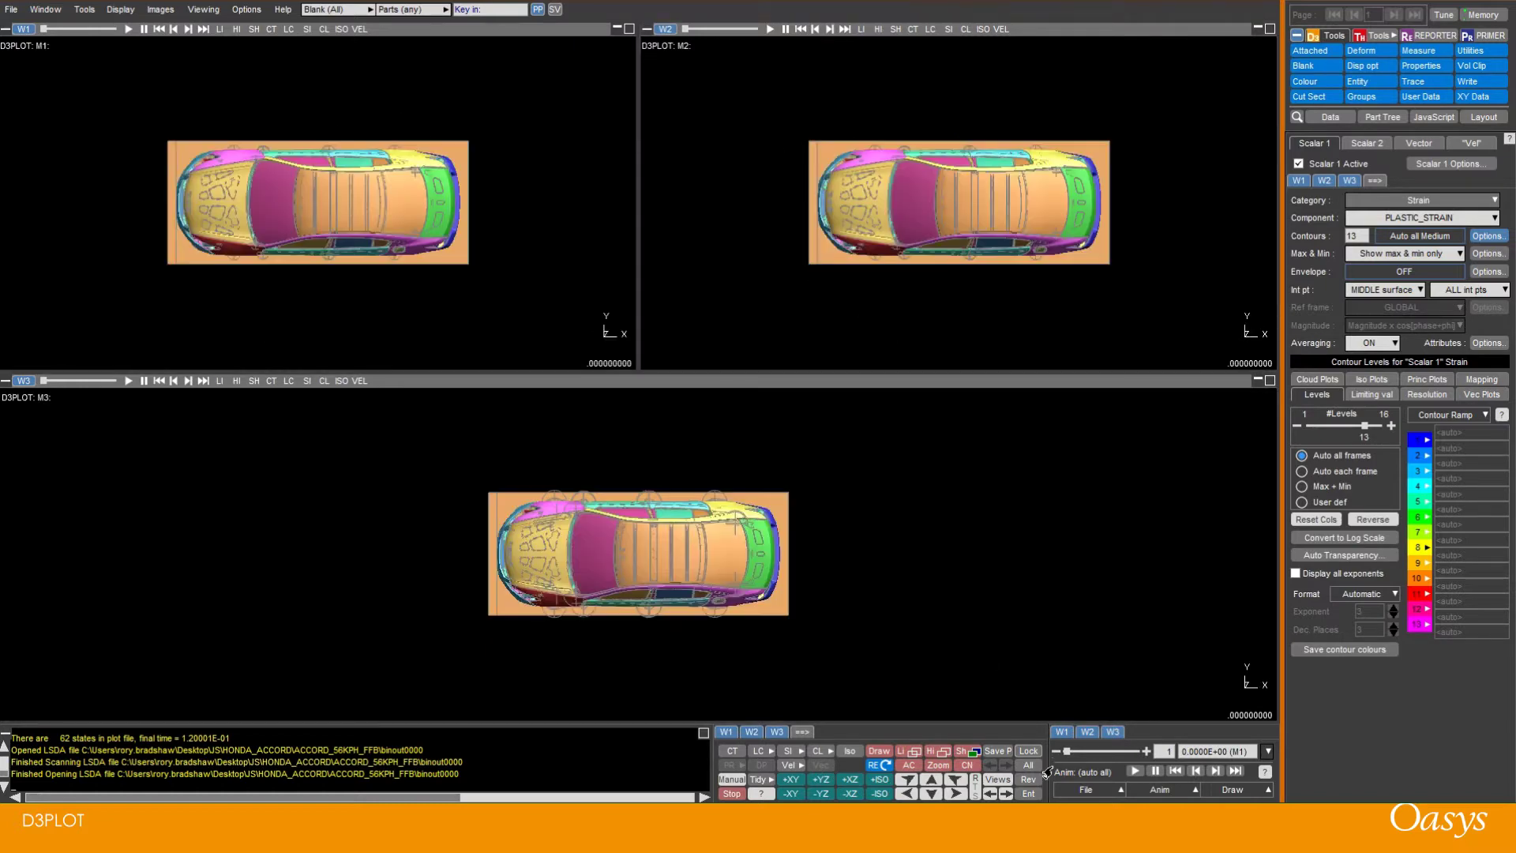
pyautogui.press('x')
pyautogui.press('y')
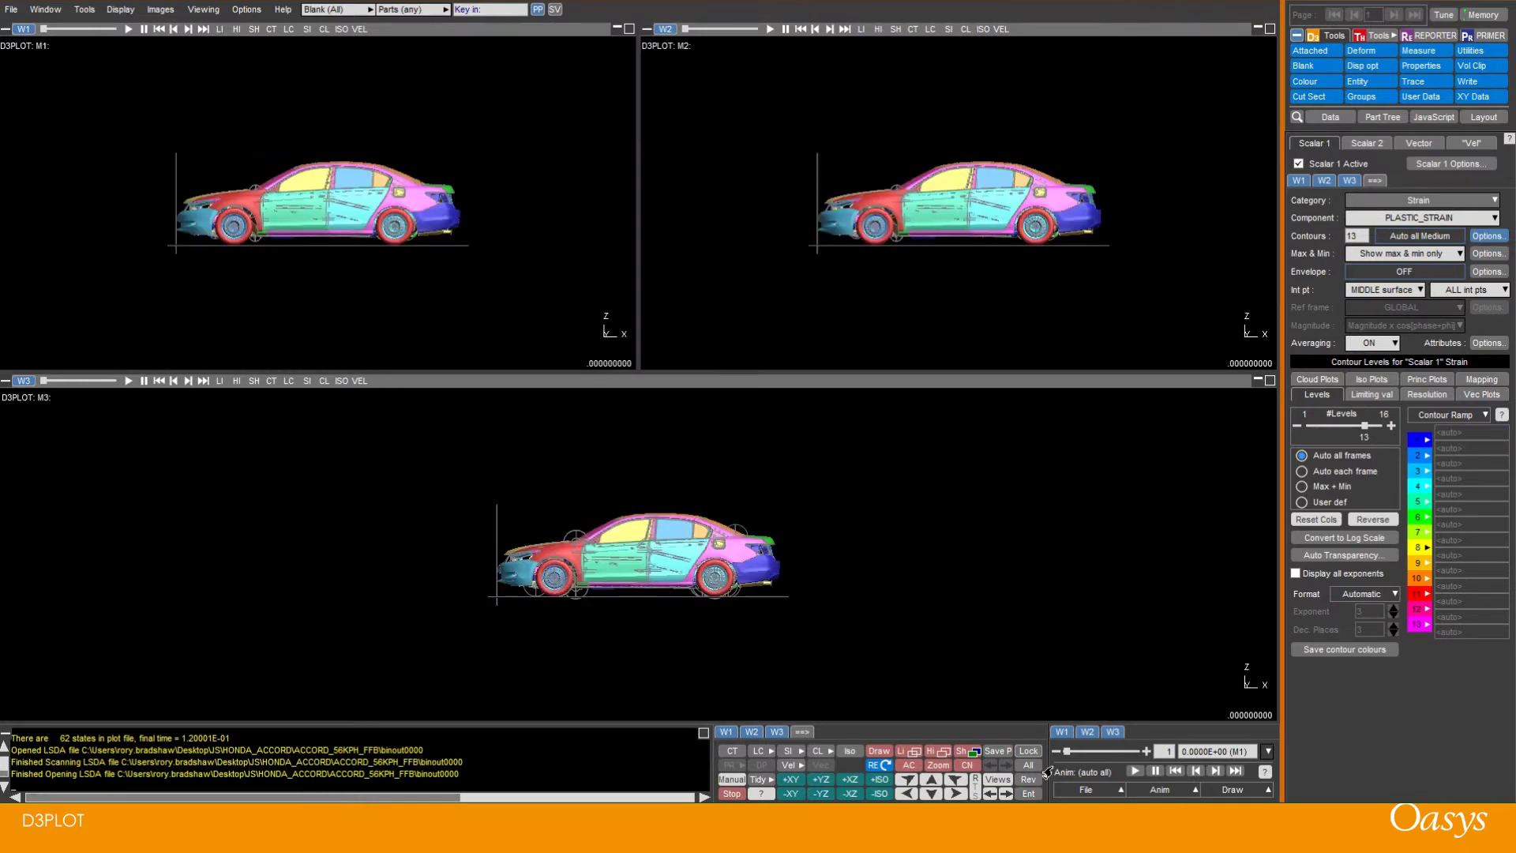
pyautogui.press('a')
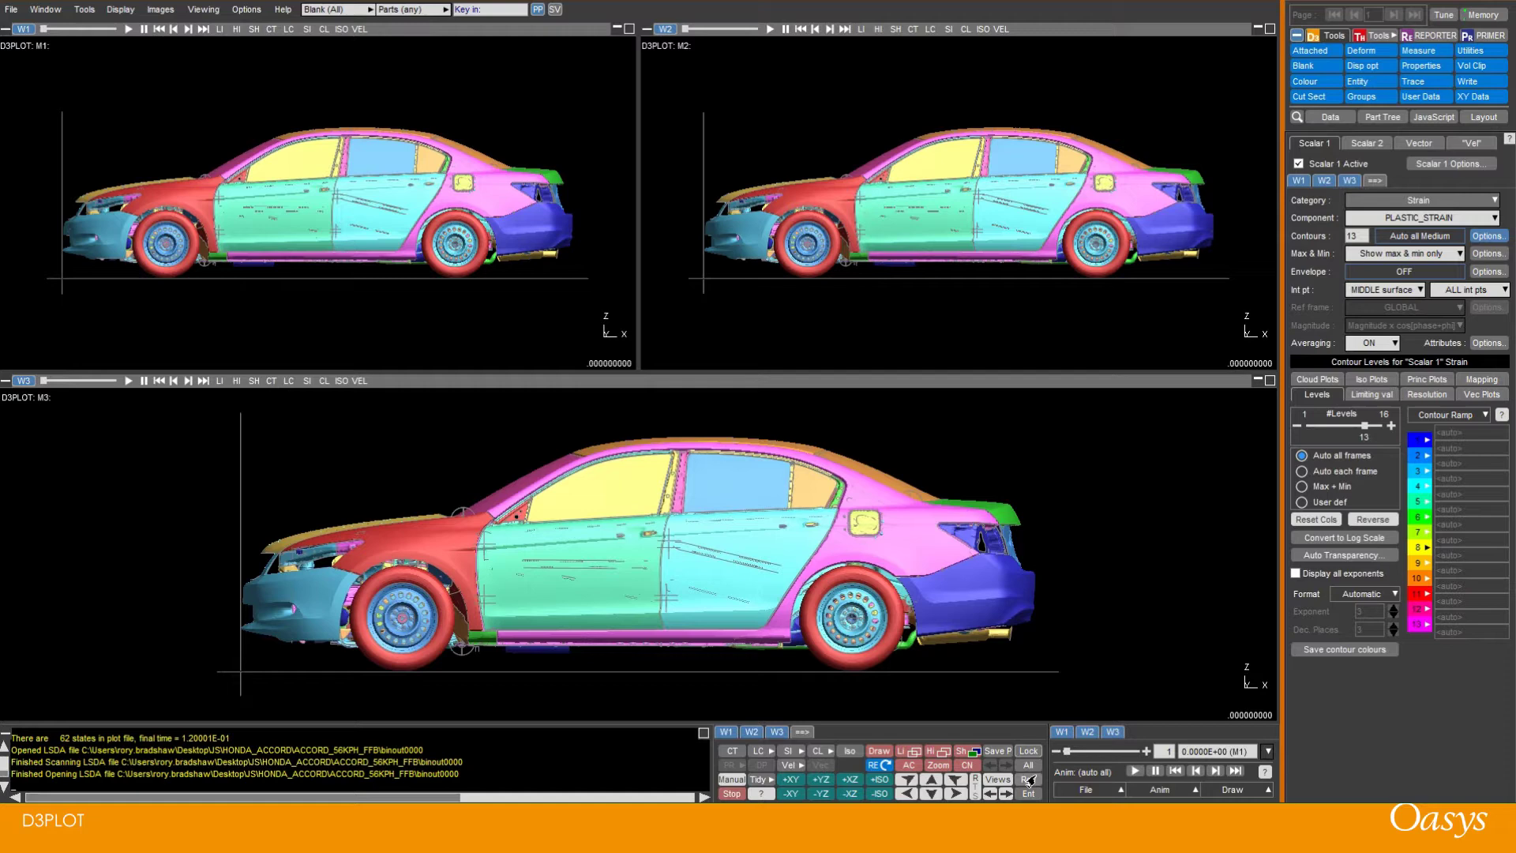
# - Zoom W3 into a box around M3's front doors and side windows
pyautogui.click(936, 765)
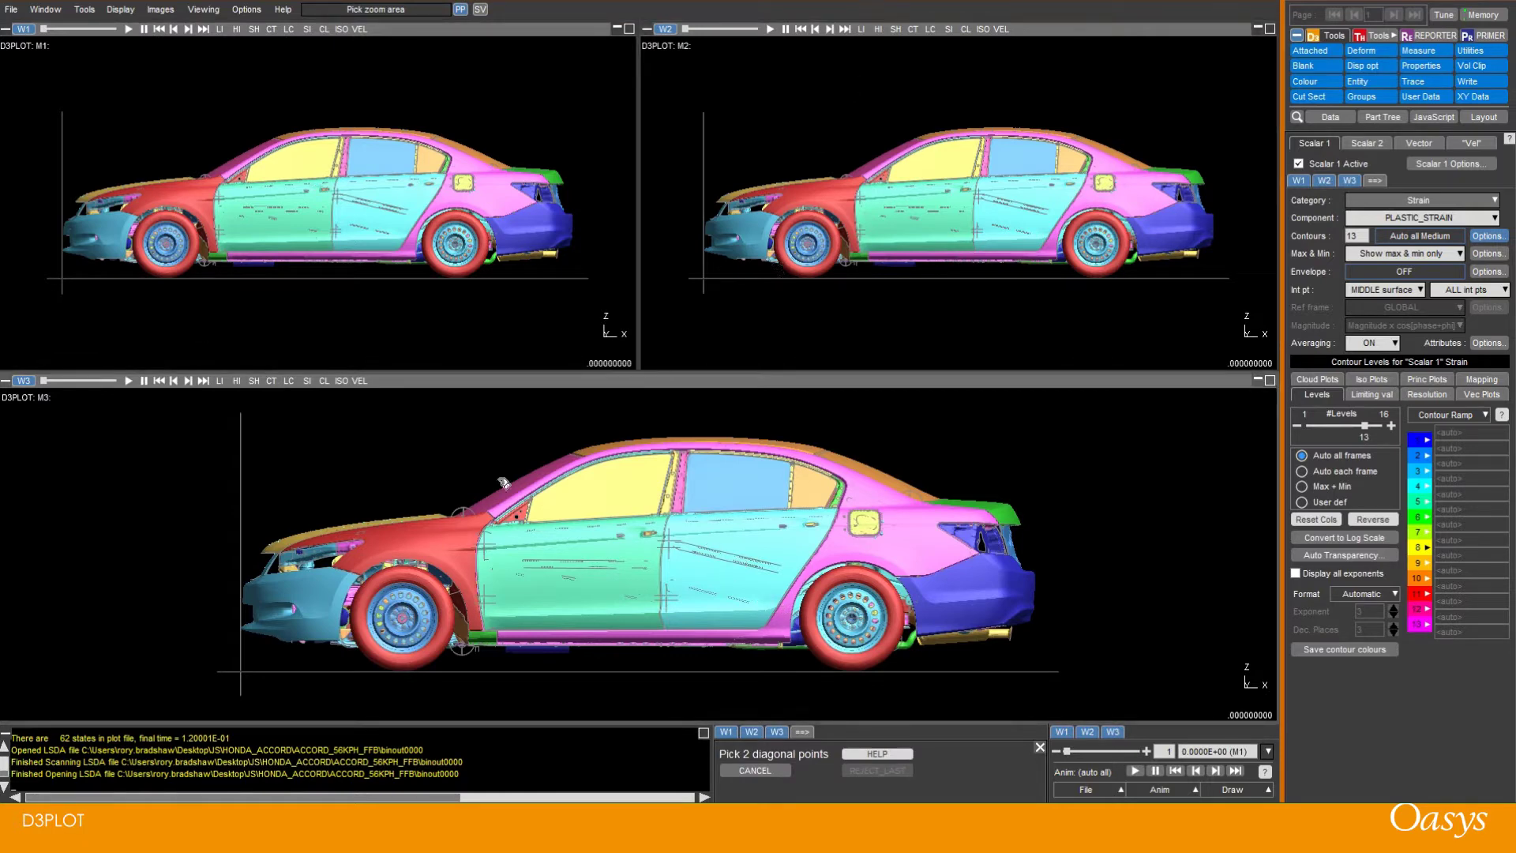
pyautogui.click(479, 414)
pyautogui.click(709, 545)
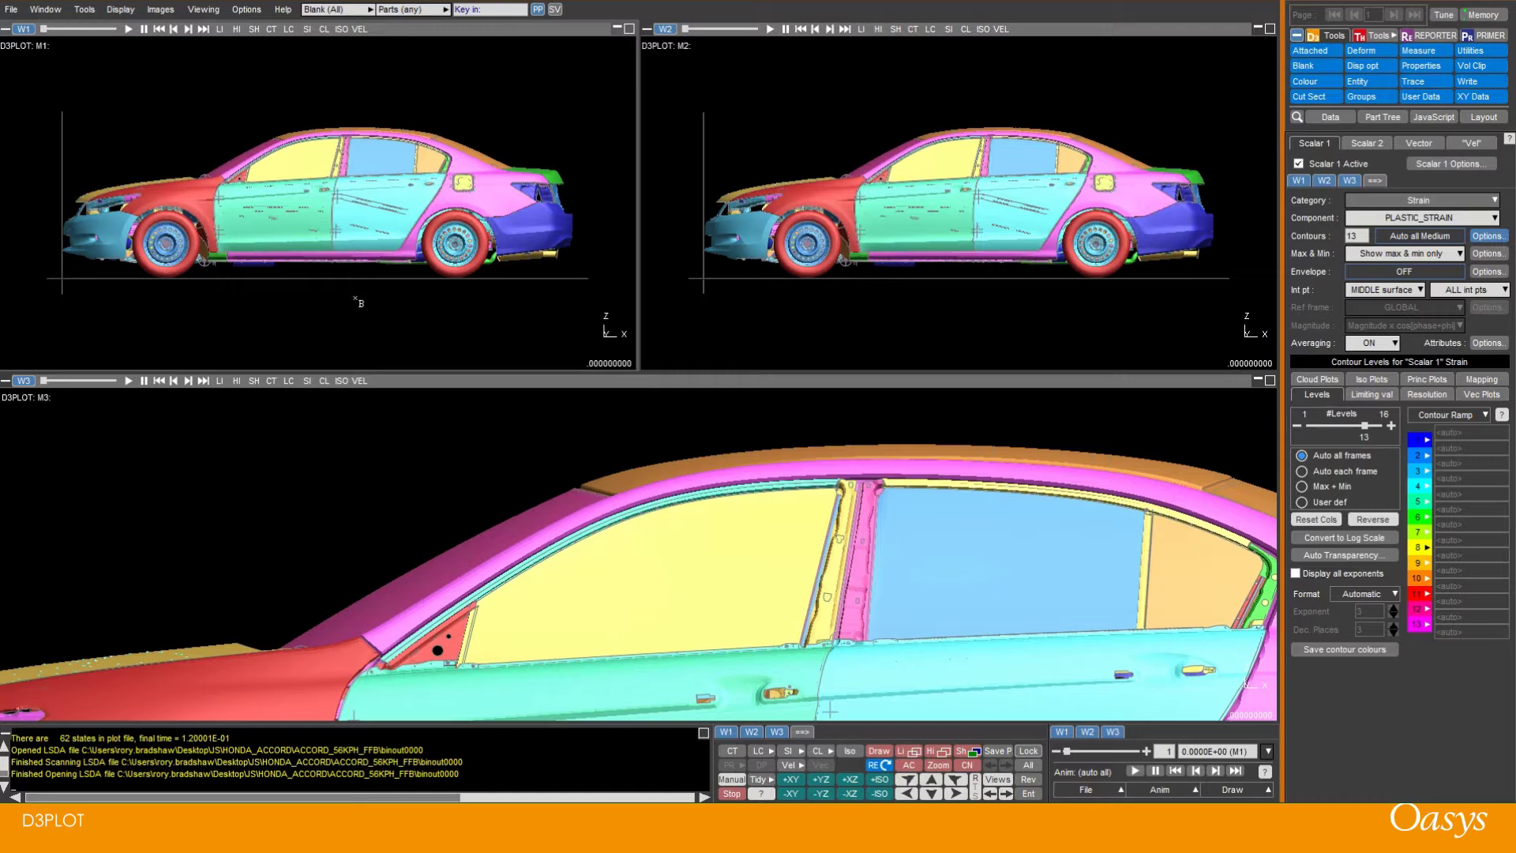
# - Rotate M1, M2 and M3 to independent oblique angles, zooming M3 back out to the whole car
pyautogui.press('y')
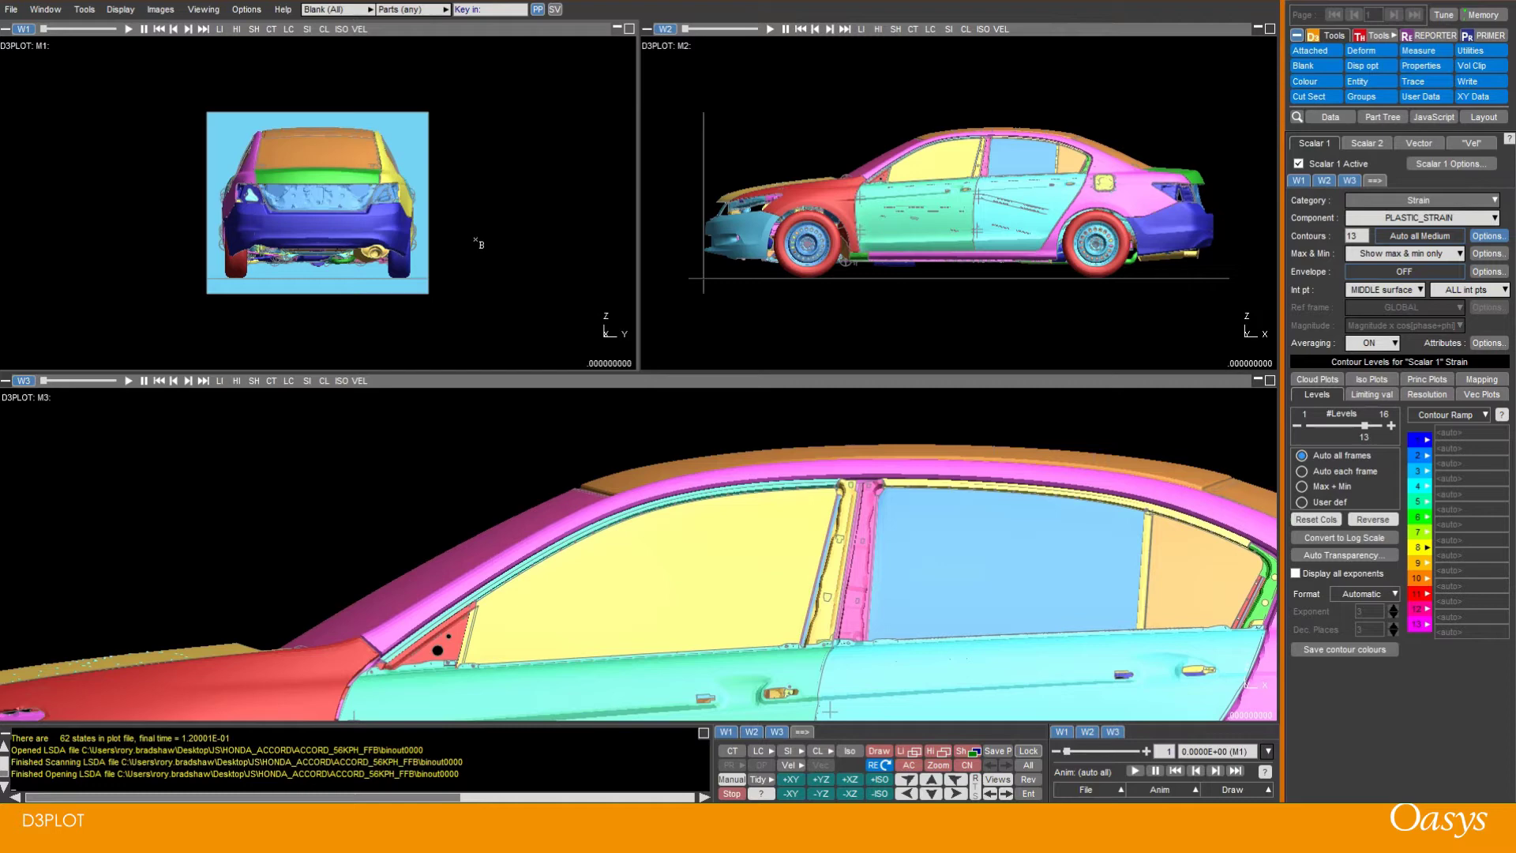
pyautogui.keyDown('shift'); pyautogui.moveTo(537, 232); pyautogui.dragTo(317, 85); pyautogui.keyUp('shift')
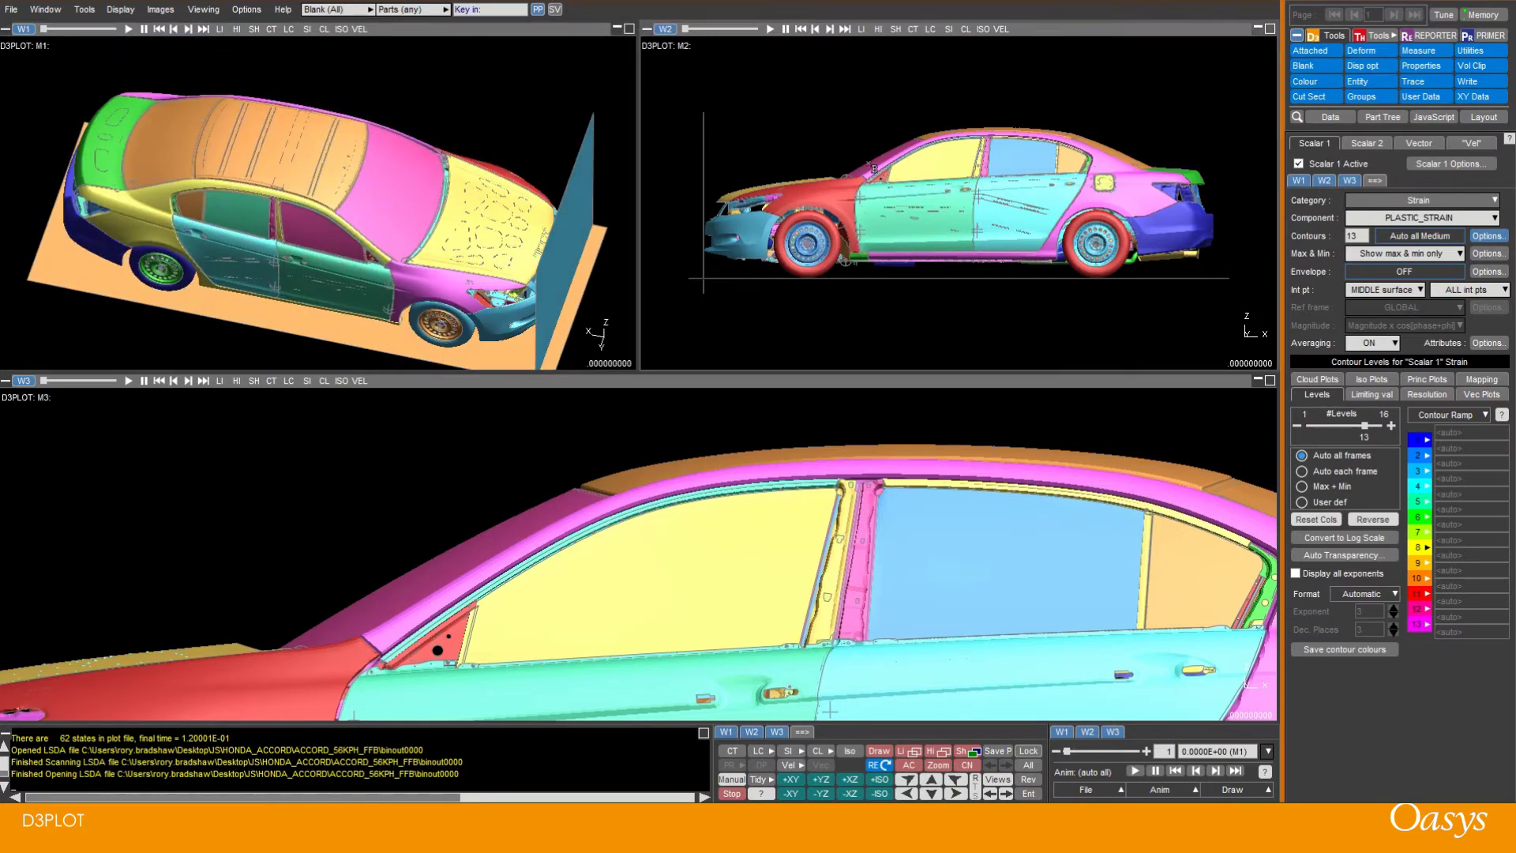
pyautogui.keyDown('shift'); pyautogui.moveTo(892, 150); pyautogui.dragTo(1227, 291); pyautogui.keyUp('shift')
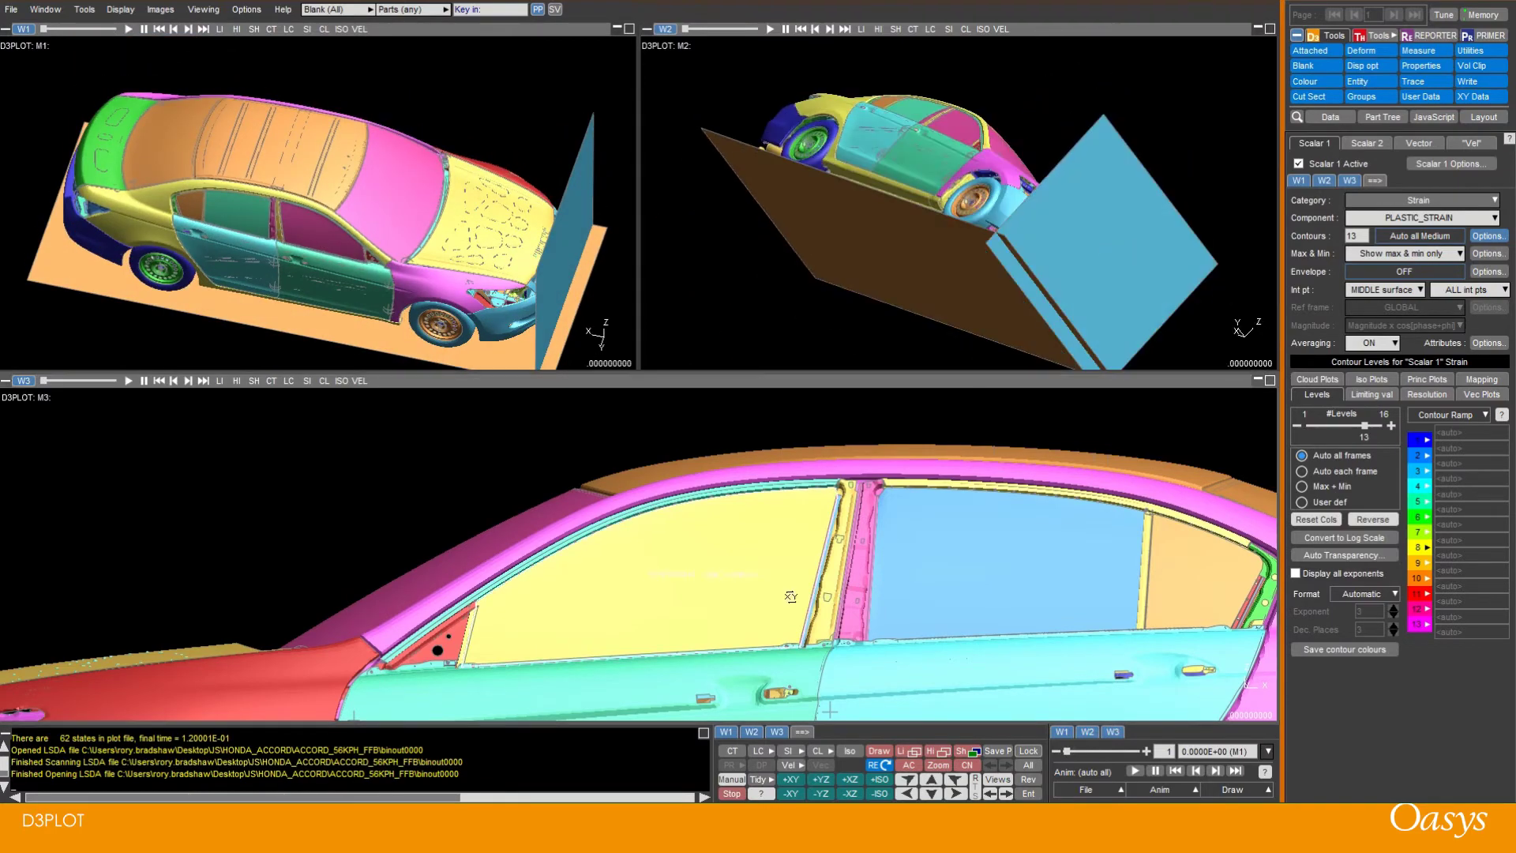
pyautogui.keyDown('shift'); pyautogui.moveTo(790, 592); pyautogui.dragTo(578, 517); pyautogui.keyUp('shift')
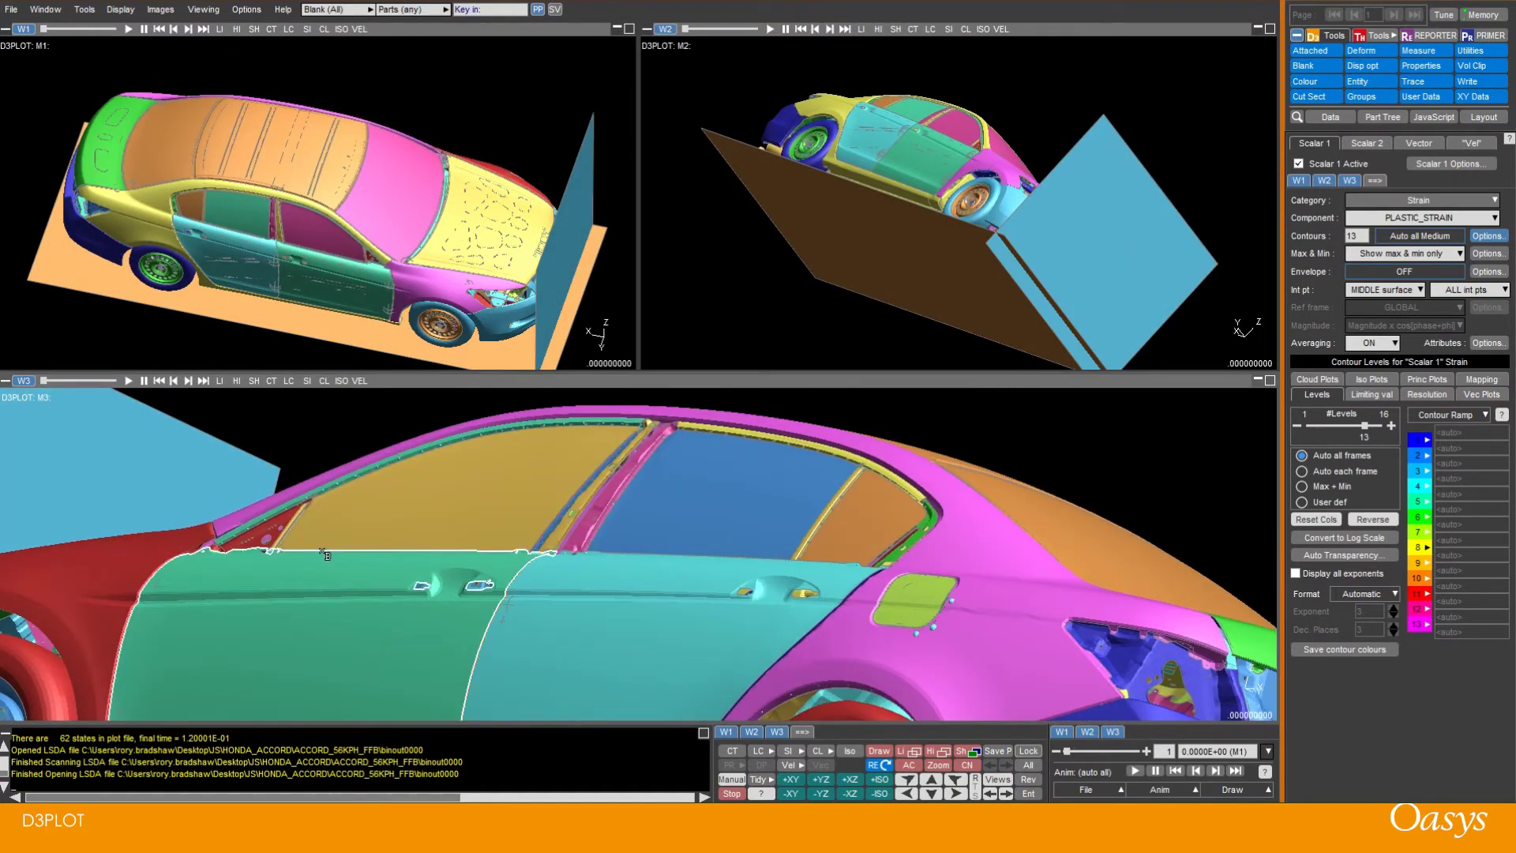
pyautogui.scroll(-5, 578, 517)
pyautogui.scroll(-3, 821, 202)
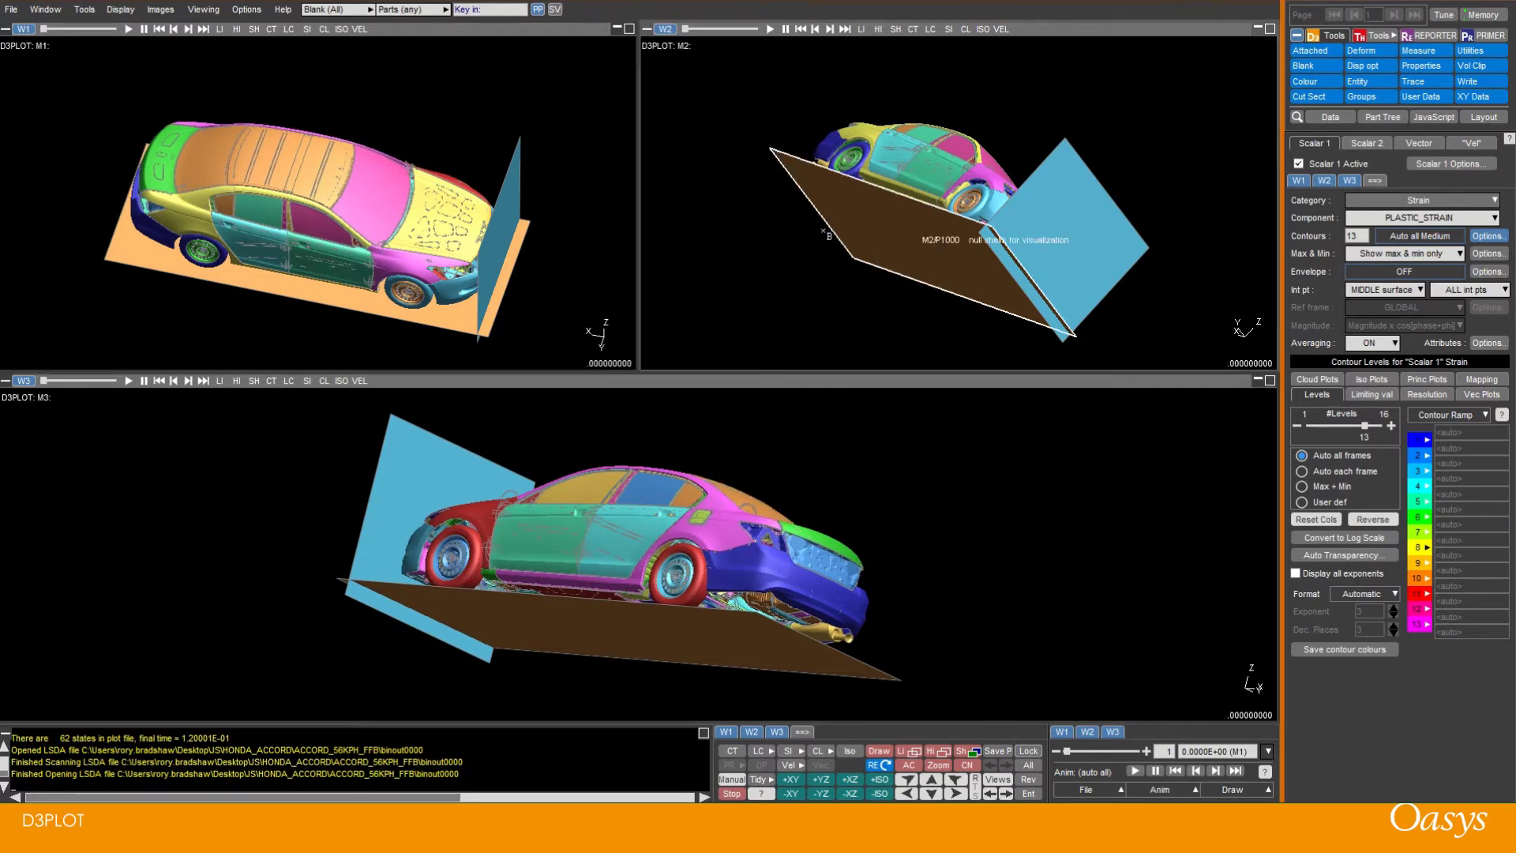
pyautogui.moveTo(932, 158); pyautogui.dragTo(677, 161)
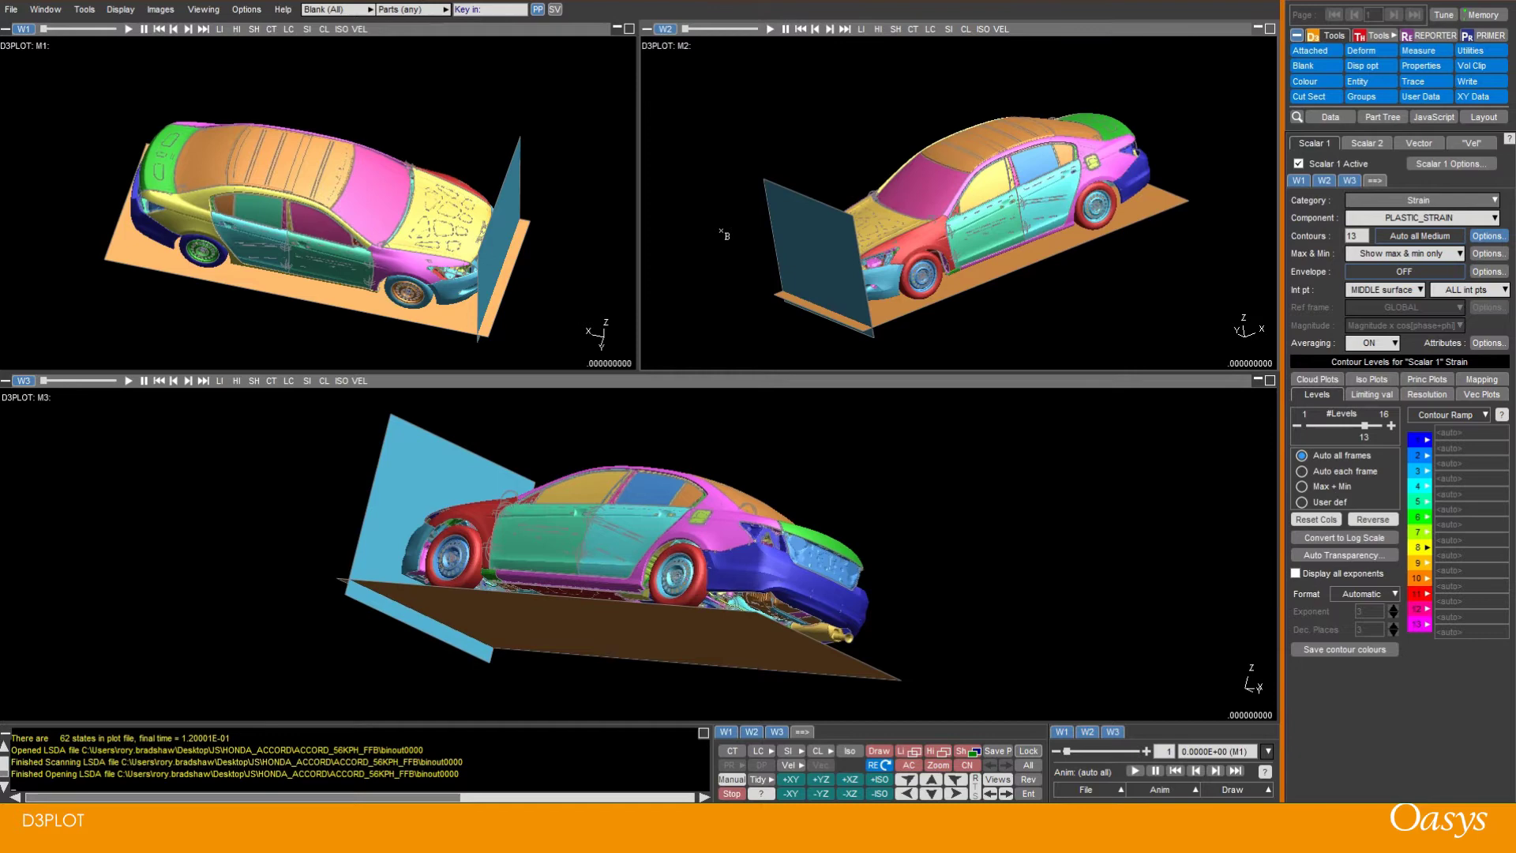
# - Link the three windows and rotate the cars together to an oblique underside view
pyautogui.click(555, 9)
pyautogui.moveTo(725, 263); pyautogui.dragTo(869, 190)
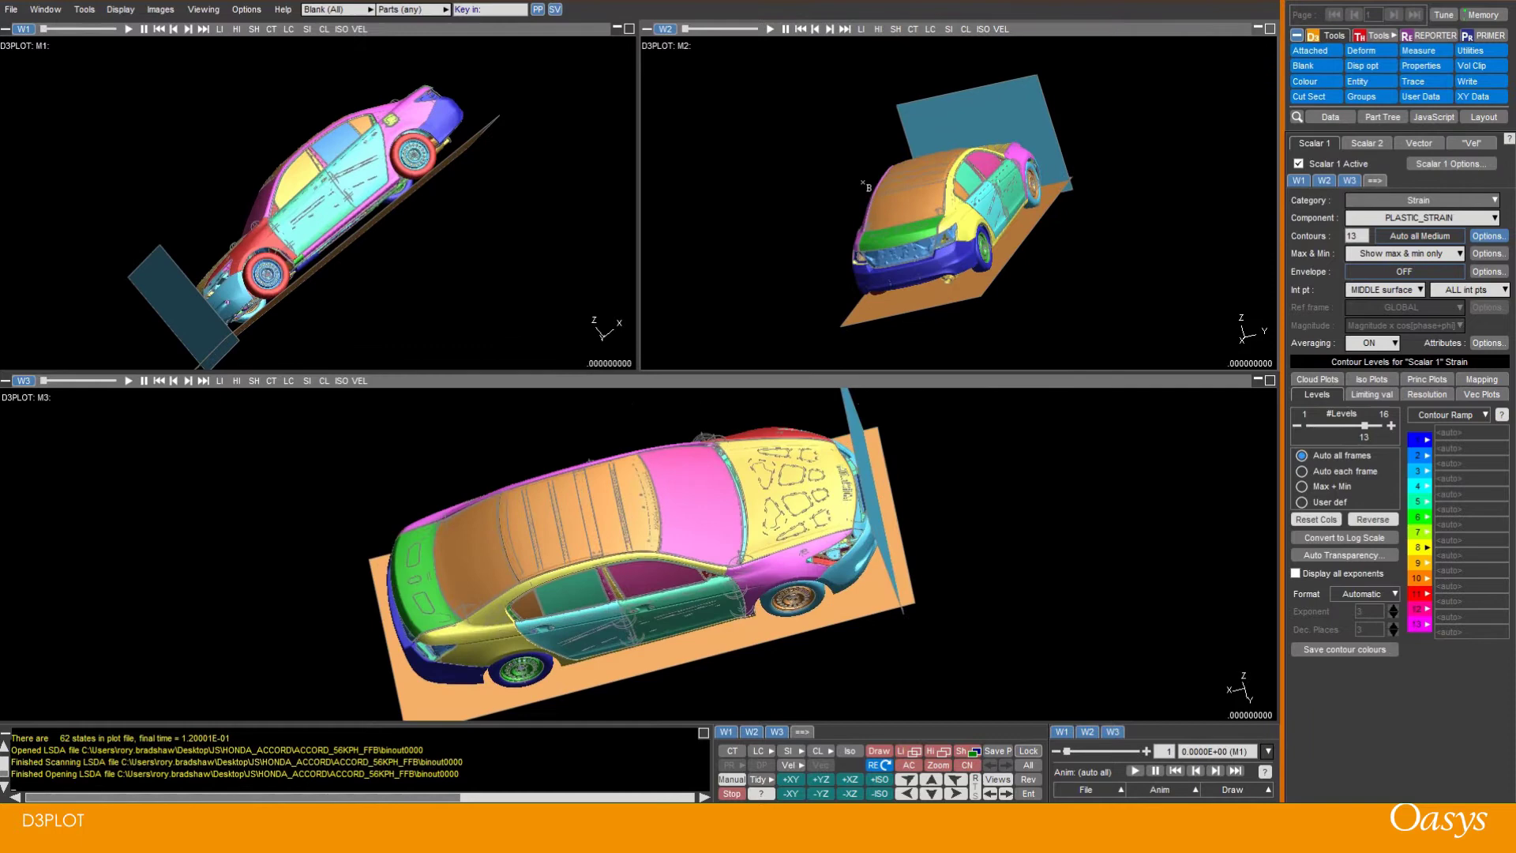
pyautogui.moveTo(979, 222)
pyautogui.moveTo(979, 222); pyautogui.dragTo(760, 266)
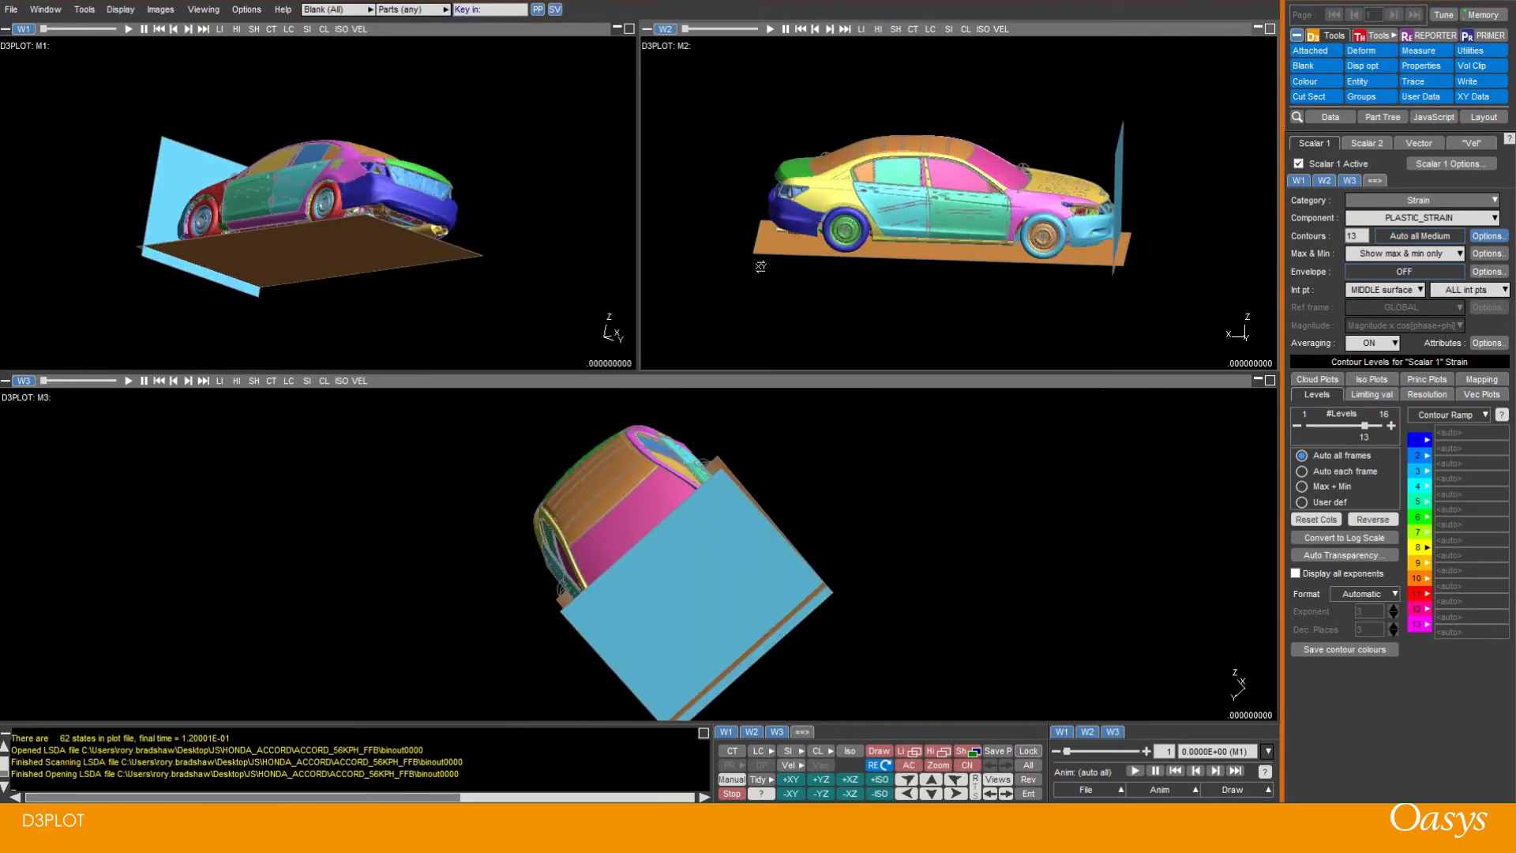
# - Copy W1's view to all windows, turn the cars side-on, then tilt W2's car from above
pyautogui.click(798, 734)
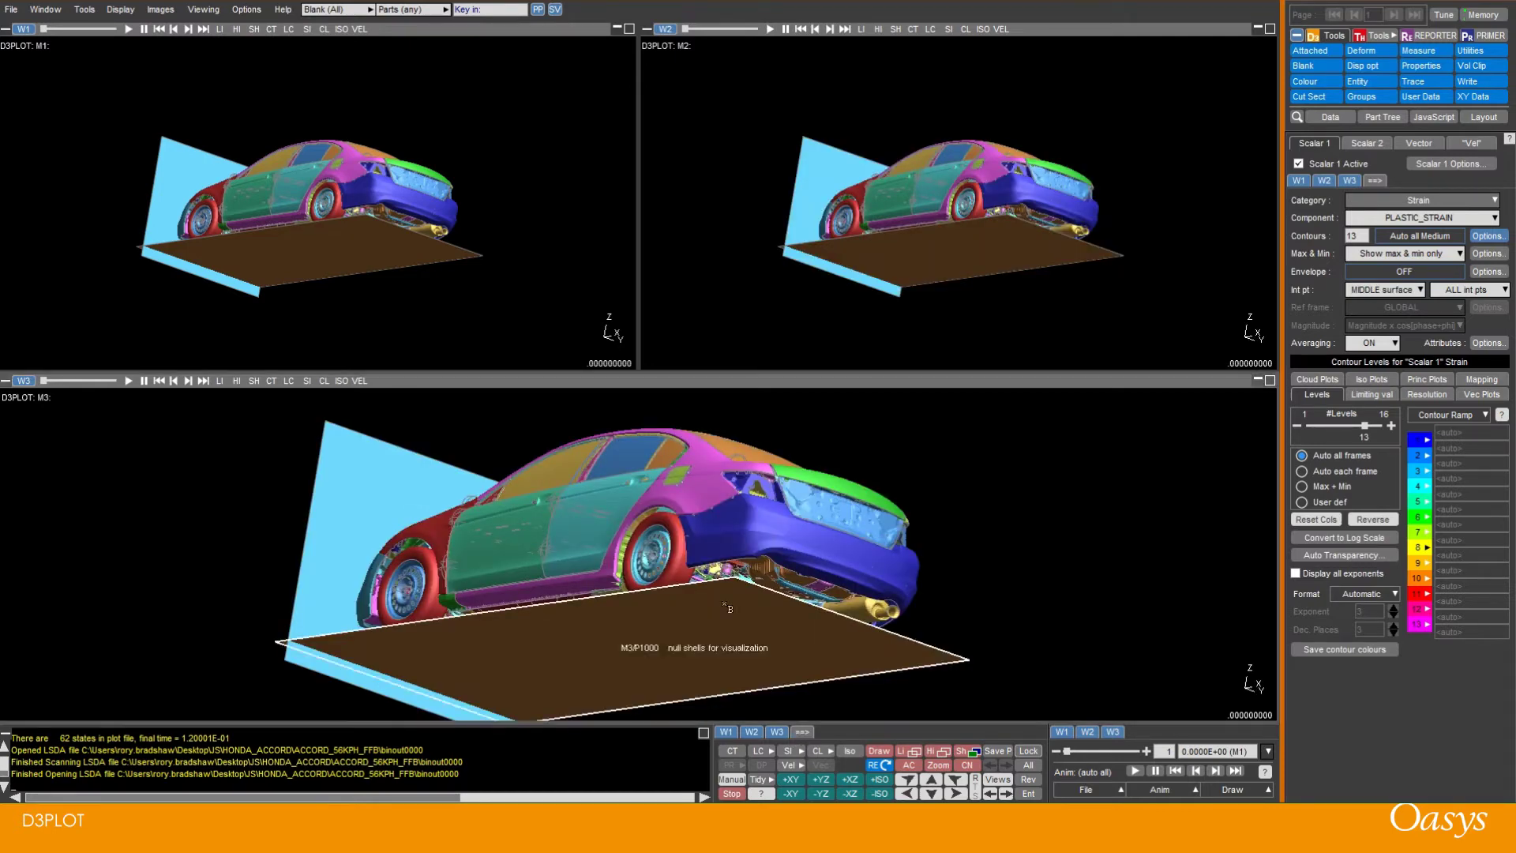
pyautogui.scroll(-2, 406, 244)
pyautogui.moveTo(561, 492); pyautogui.dragTo(884, 618)
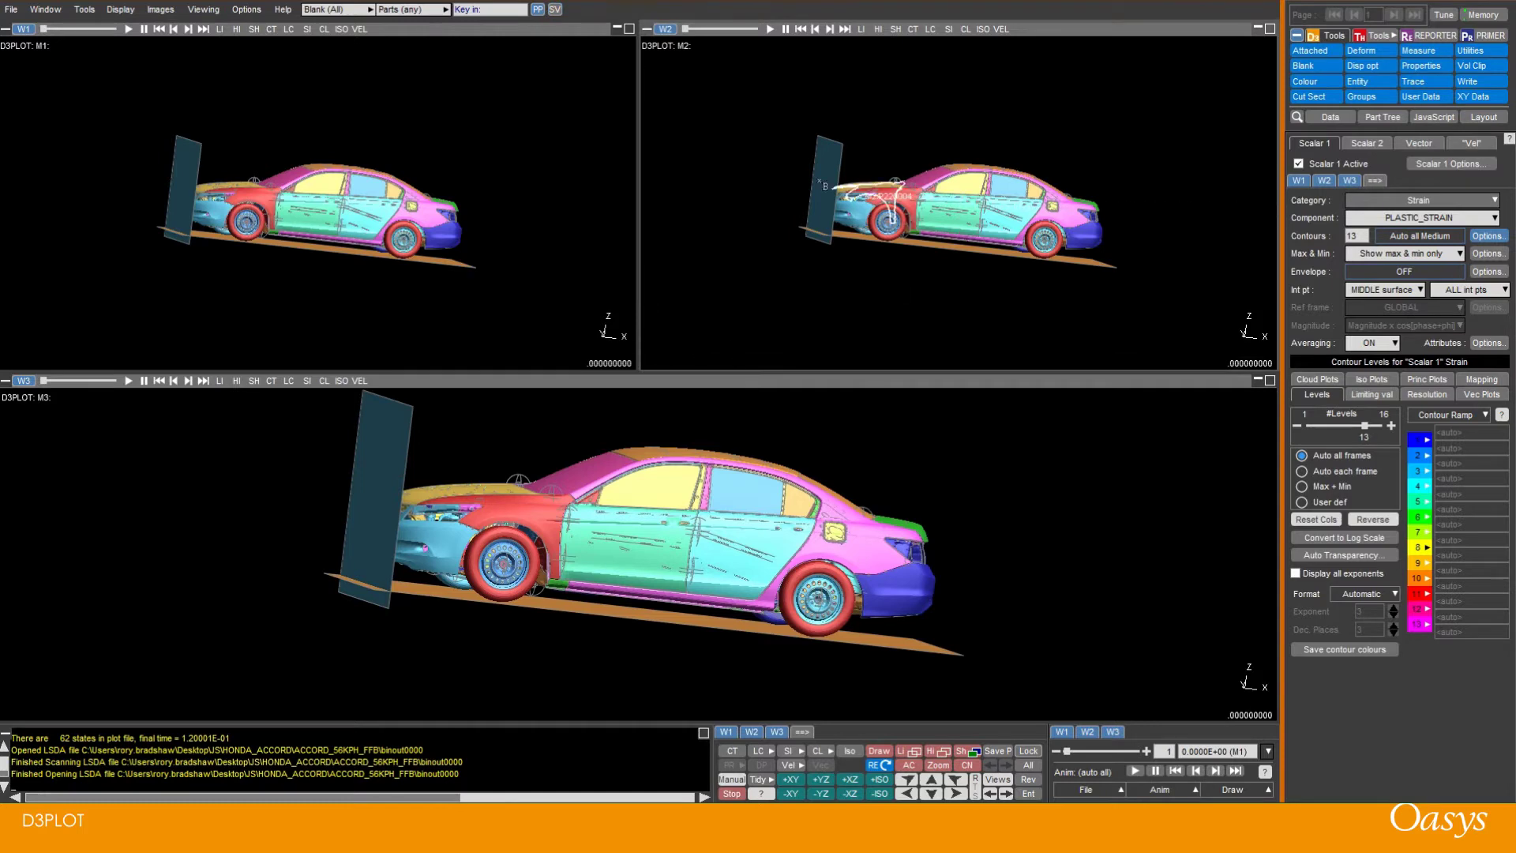
pyautogui.moveTo(924, 222); pyautogui.dragTo(1047, 347)
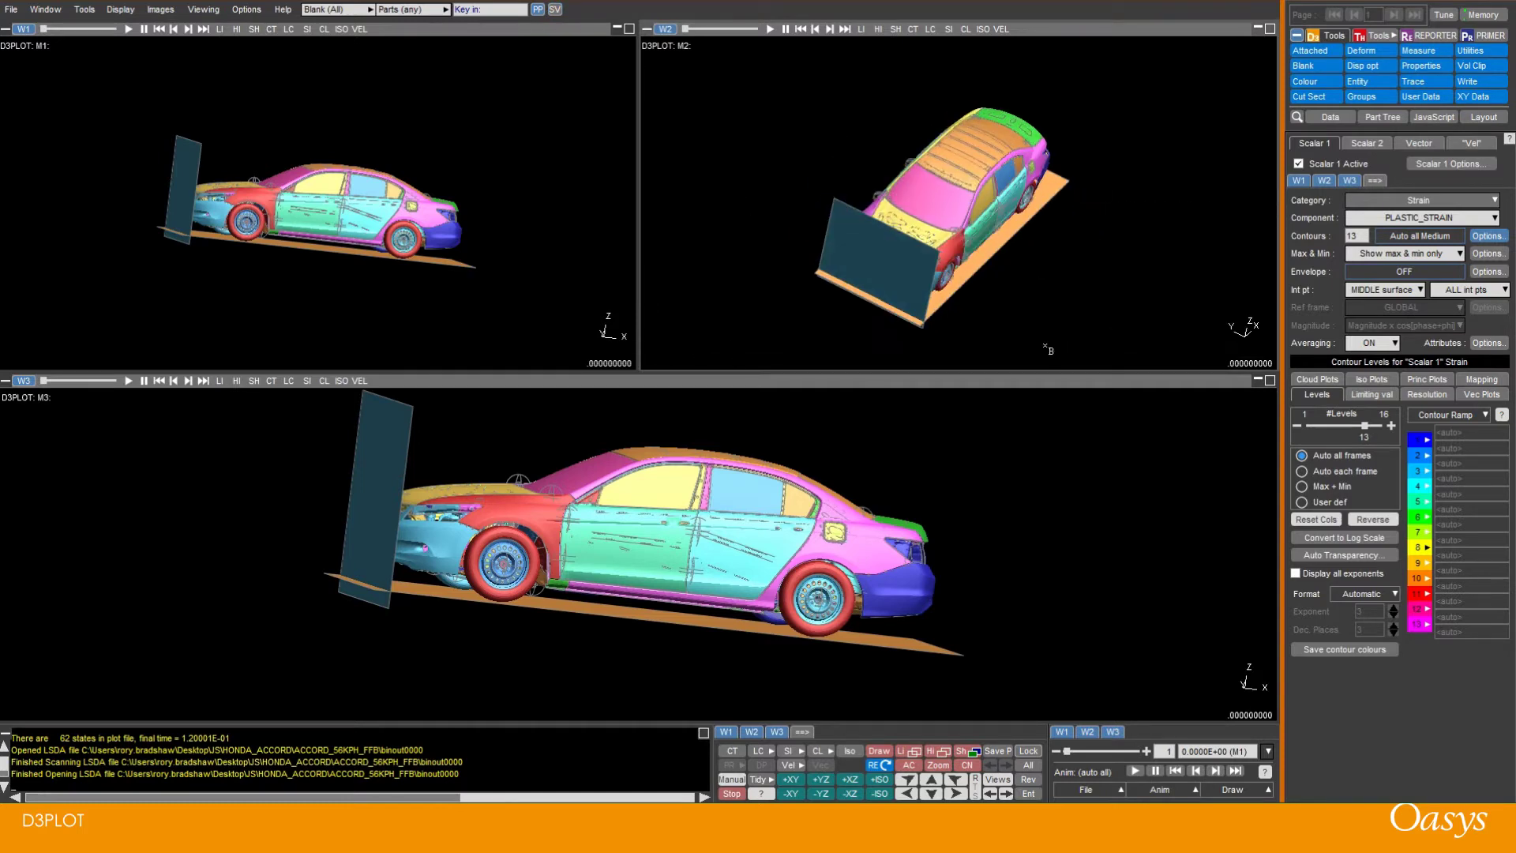
# - Reset W2 to W1's side view, tilt it from above, and copy that view into W3
pyautogui.click(800, 734)
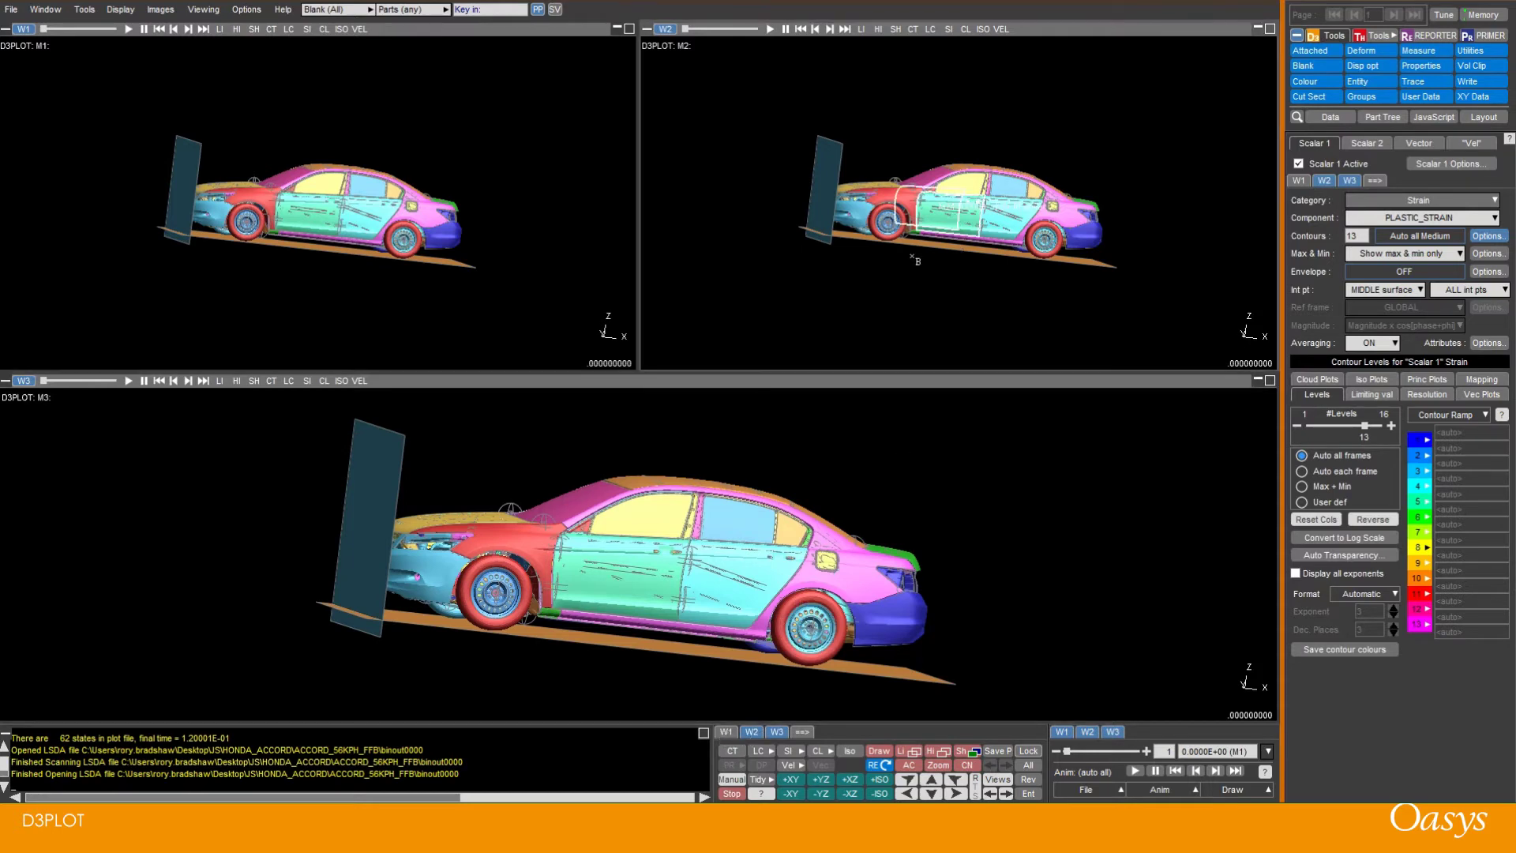
pyautogui.moveTo(894, 246); pyautogui.dragTo(778, 195, button='middle')
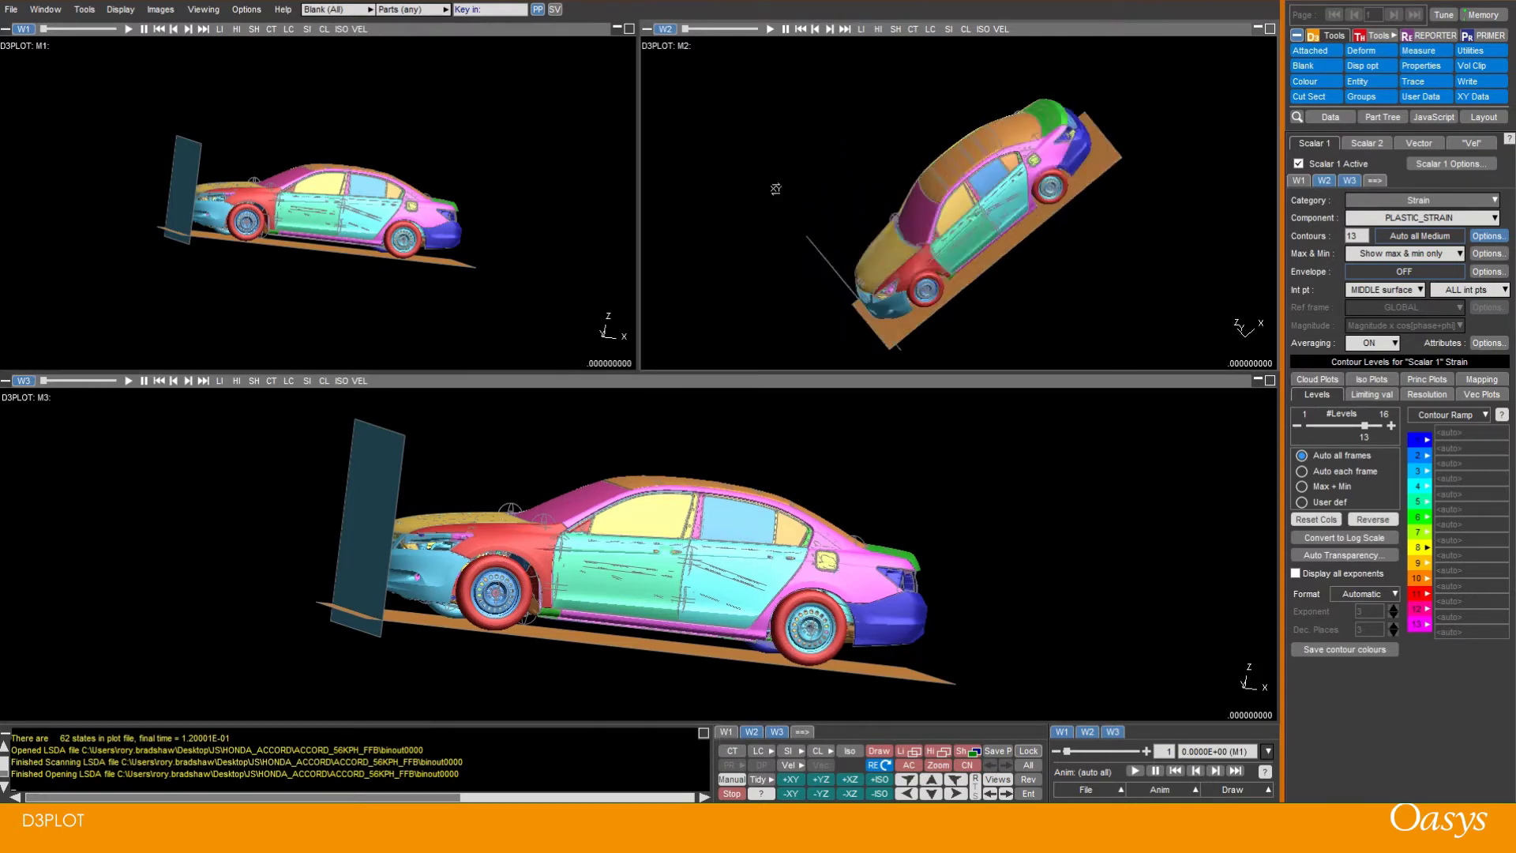
pyautogui.click(795, 734)
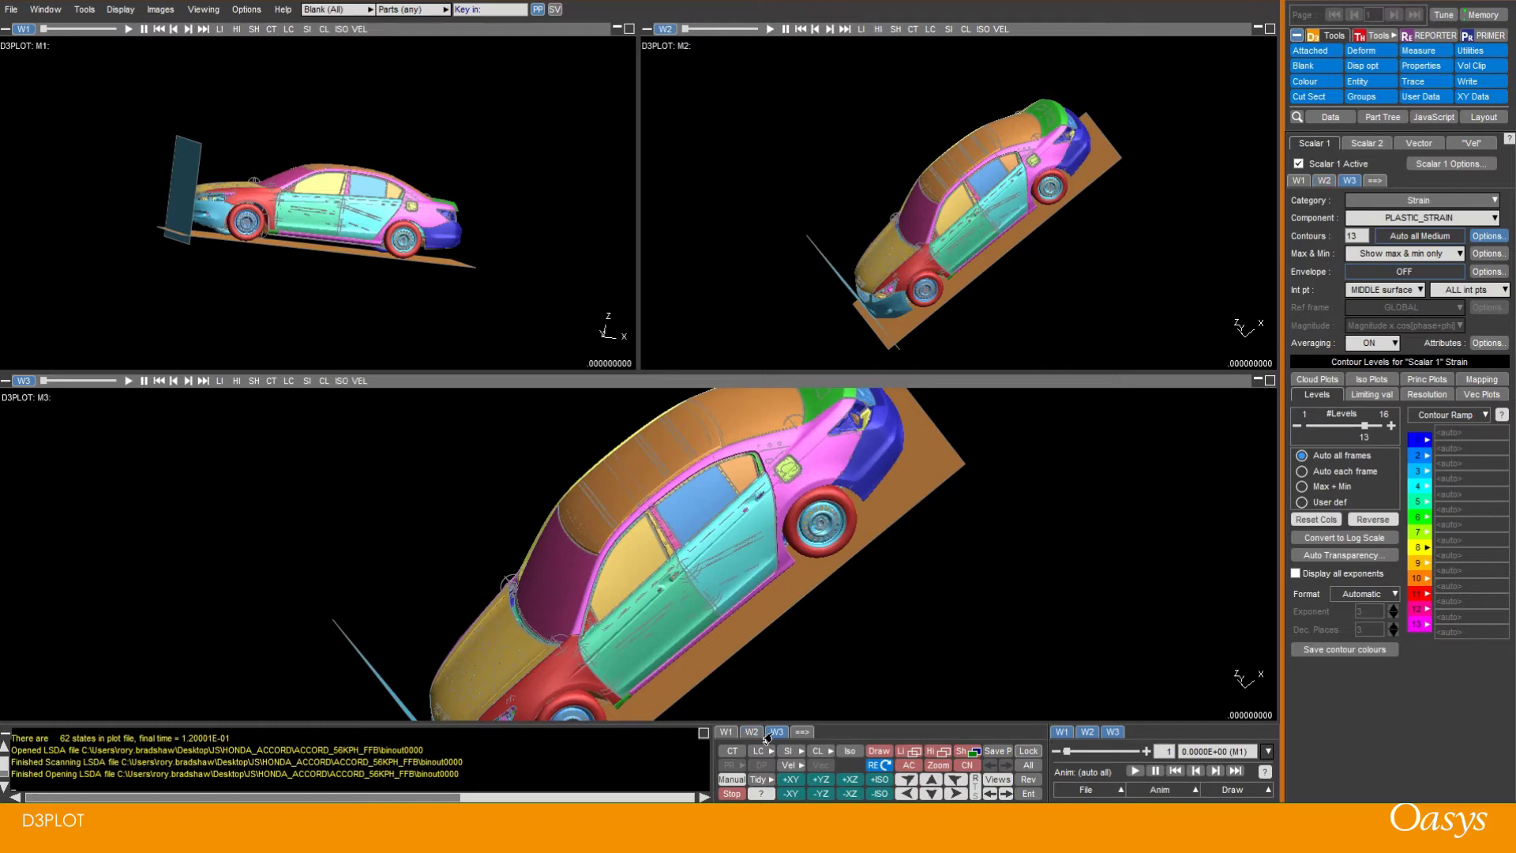
# - Drive the W1 animation to state 46 (8.9999E-02 s), showing the crushed car fronts
pyautogui.click(770, 733)
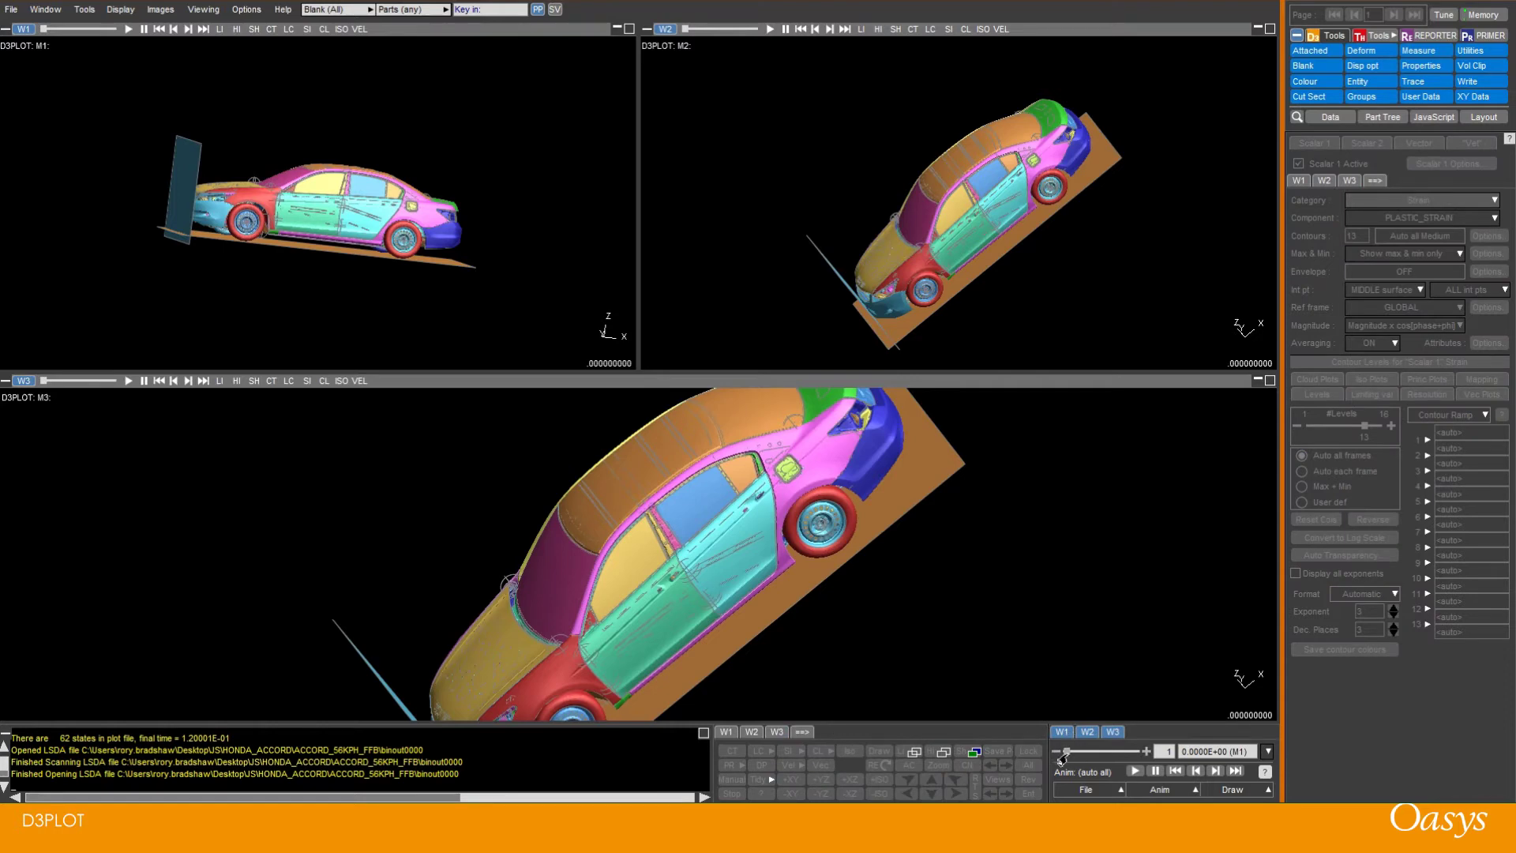
pyautogui.moveTo(1066, 751); pyautogui.dragTo(1120, 754)
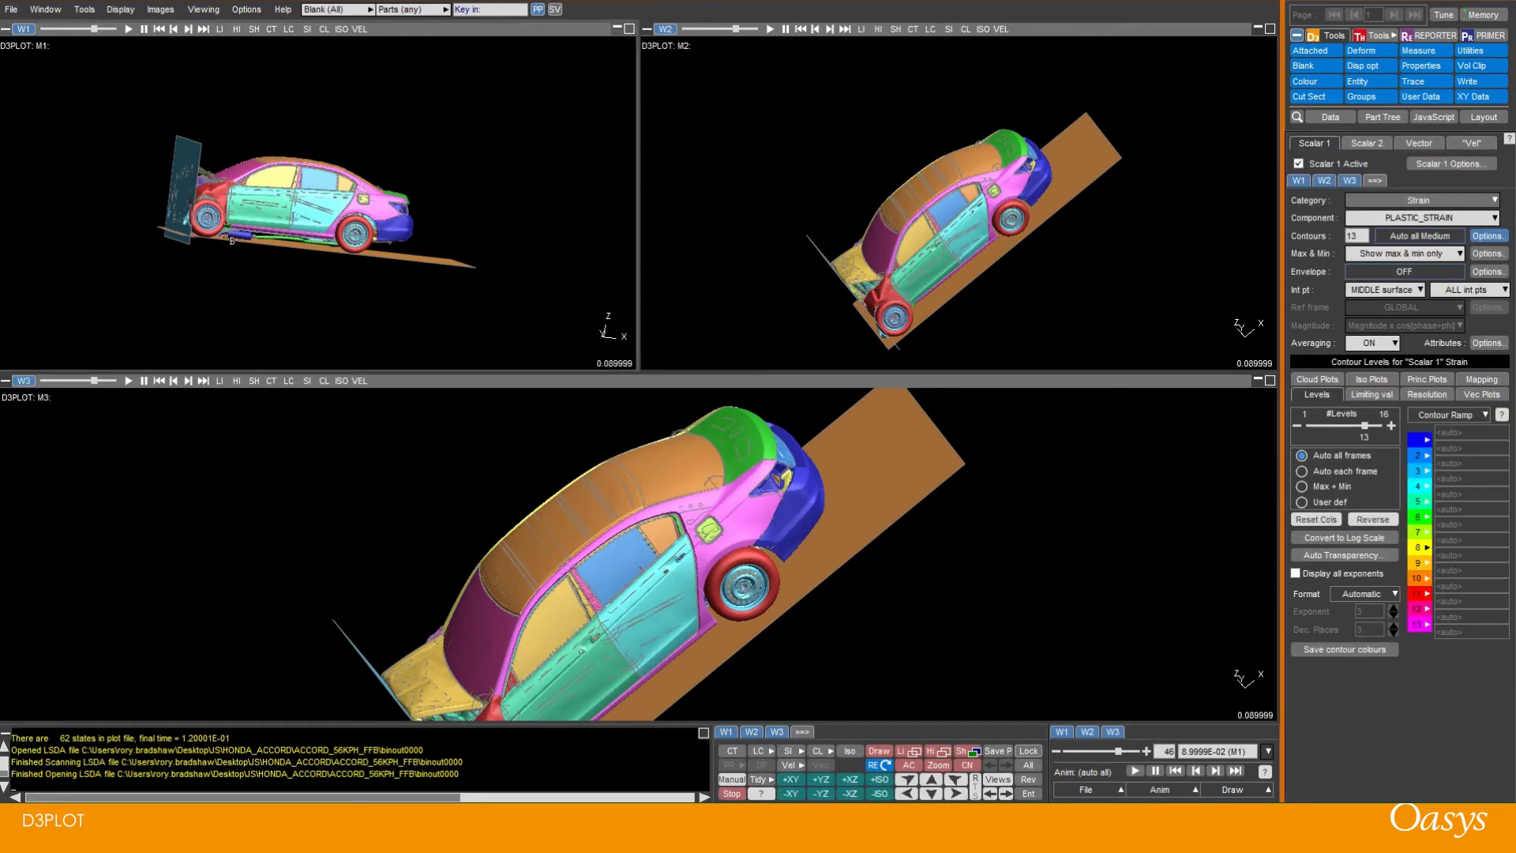
# - Match a slightly overhead side view across all three windows, then rewind the animation to state 0
pyautogui.moveTo(239, 149); pyautogui.dragTo(271, 205)
pyautogui.scroll(5, 267, 201)
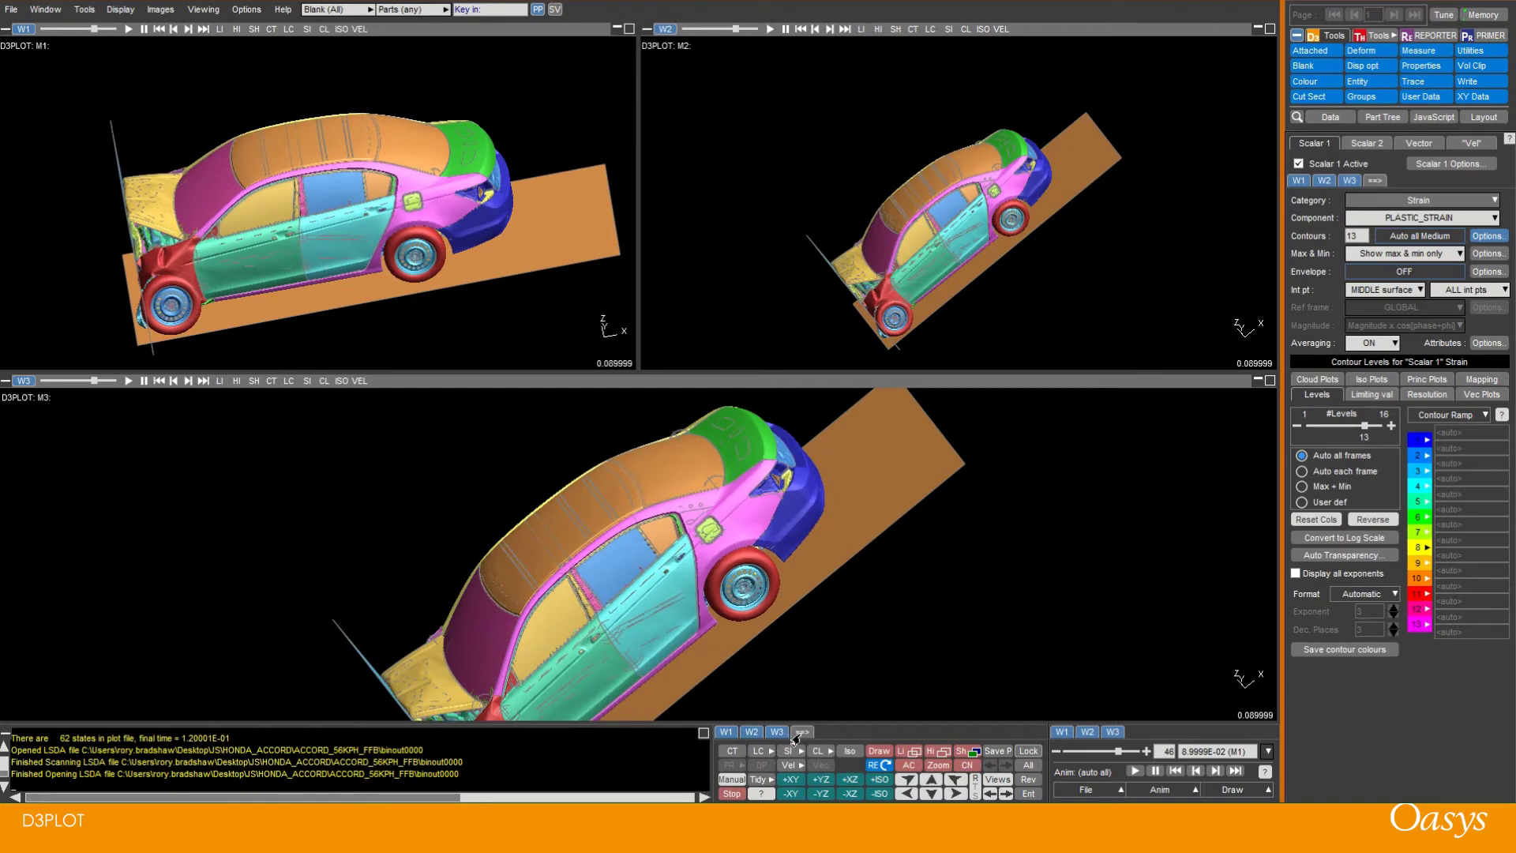
pyautogui.click(799, 732)
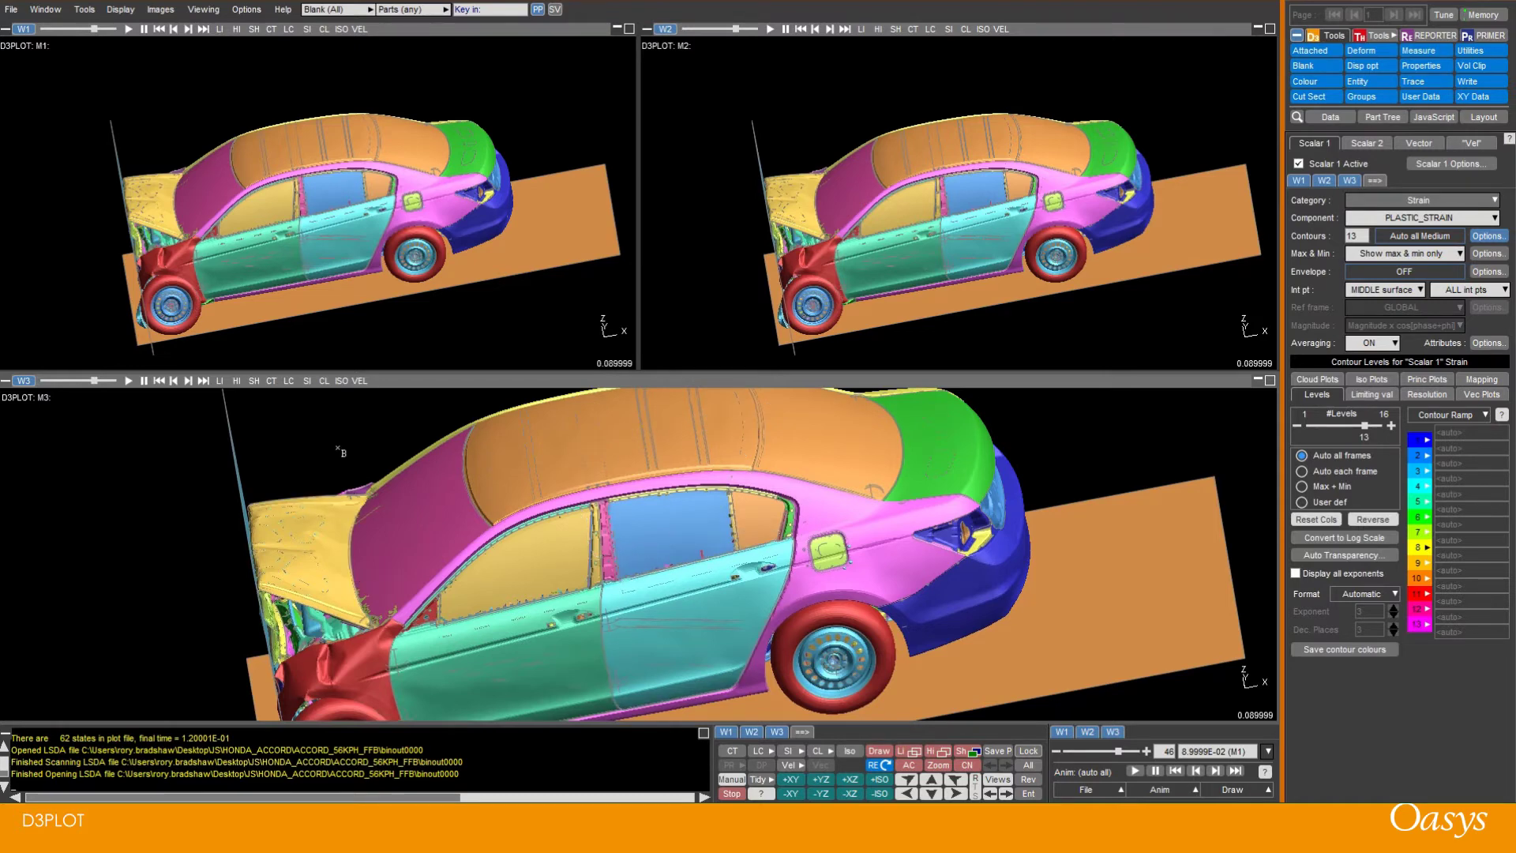
pyautogui.press('a')
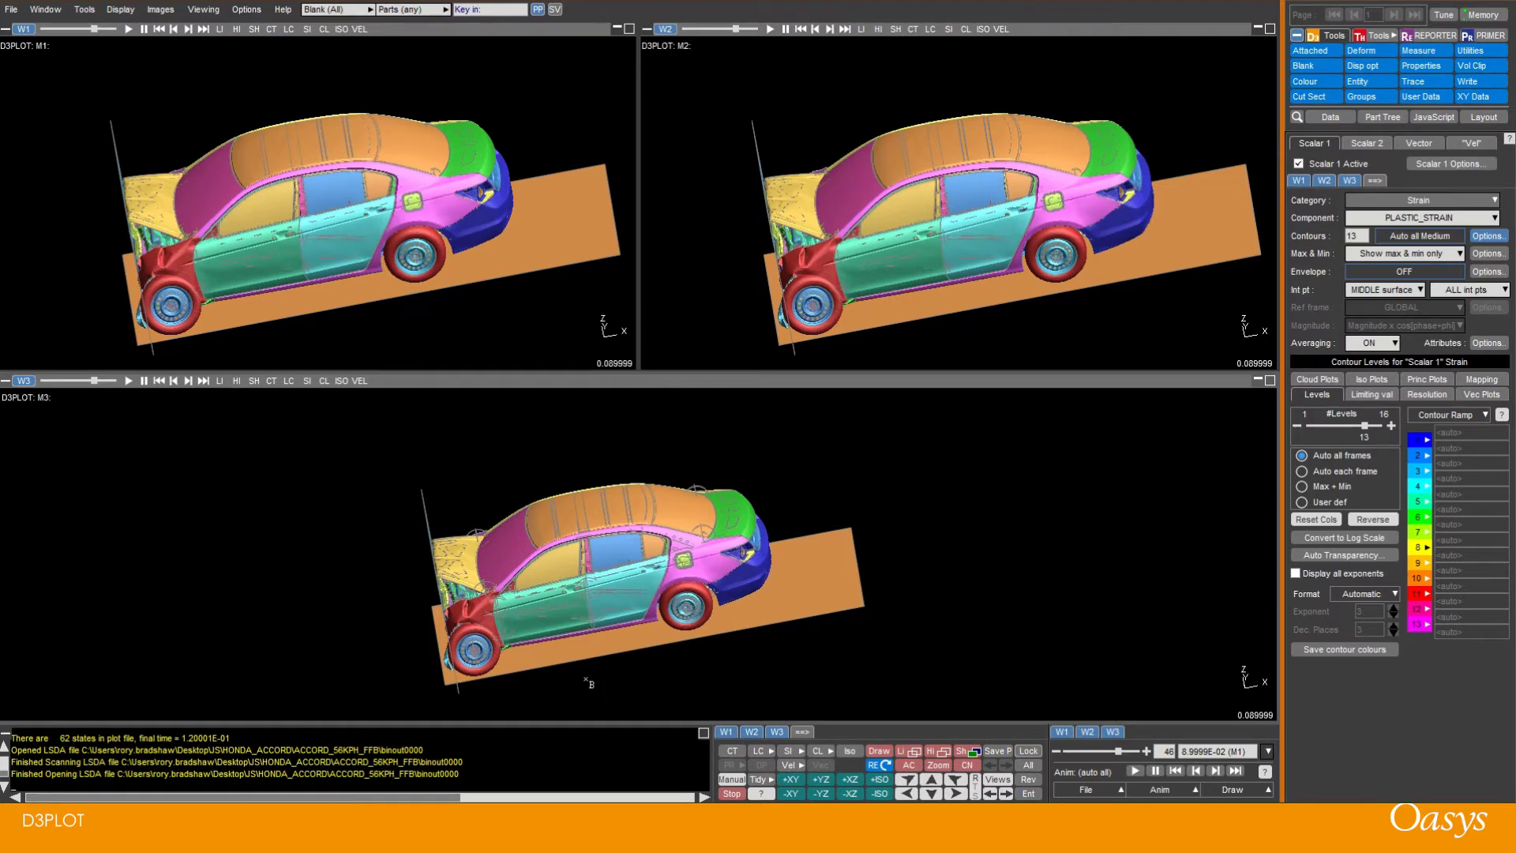
pyautogui.scroll(3, 586, 680)
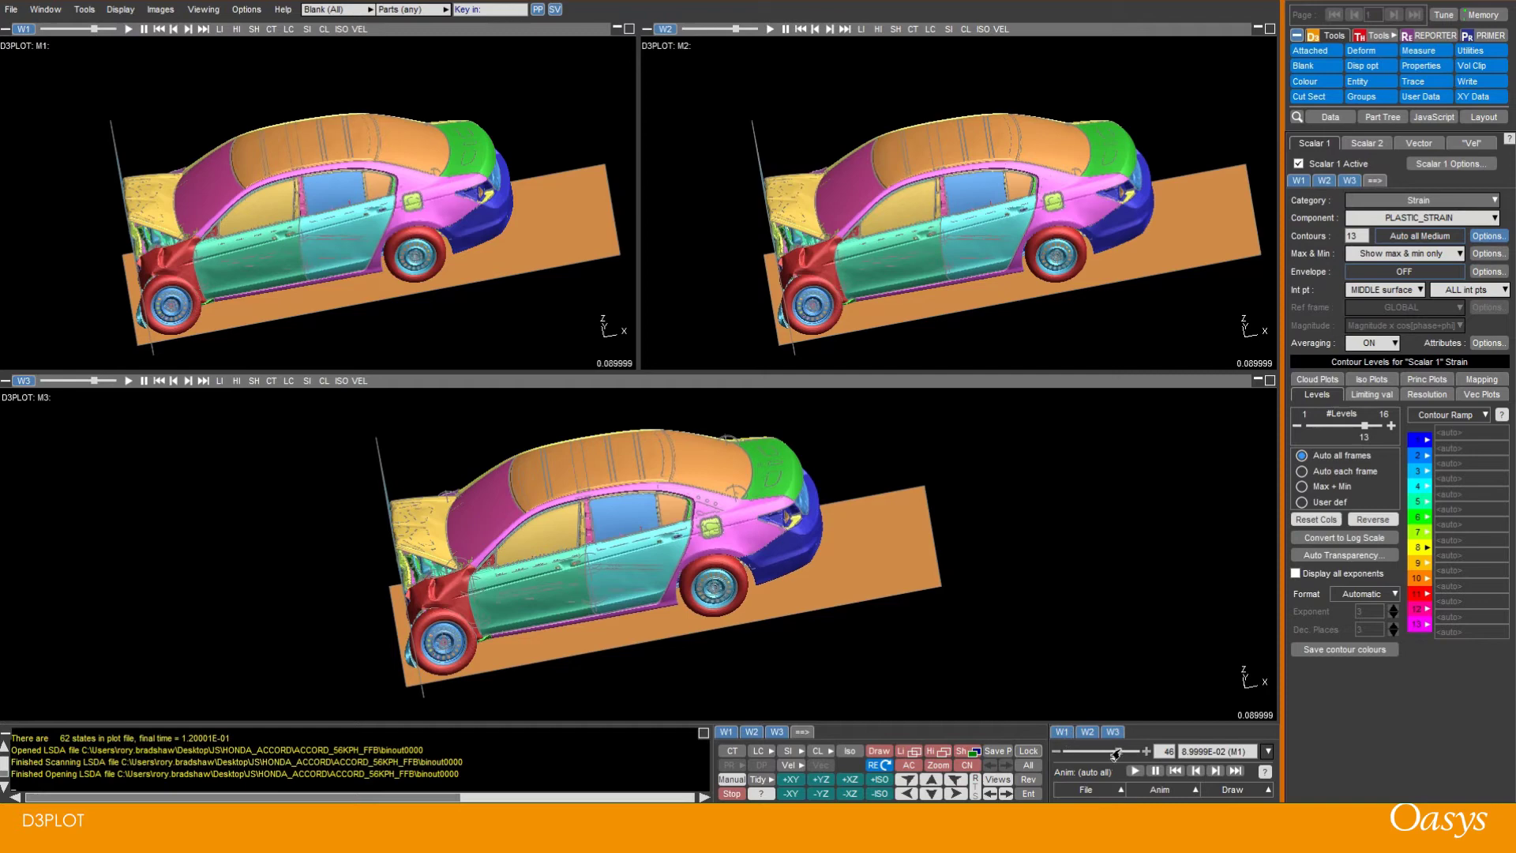
pyautogui.moveTo(1115, 753); pyautogui.dragTo(1052, 752)
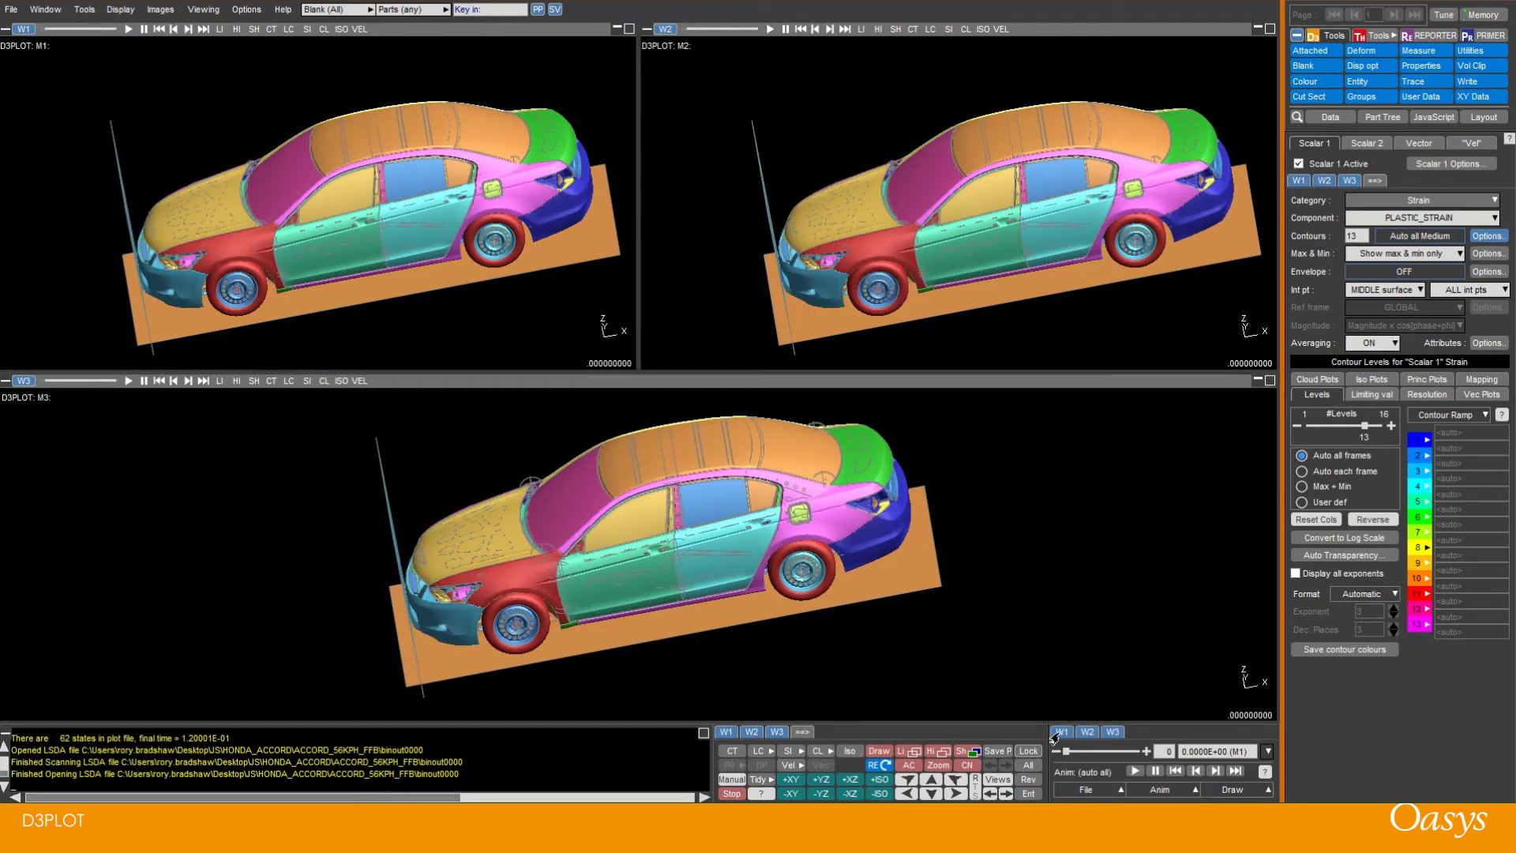
# - Play the animation, stopping W2 at 0.04 s and W3 at 9.6000E-02 while W1 stays at 0
pyautogui.click(1133, 774)
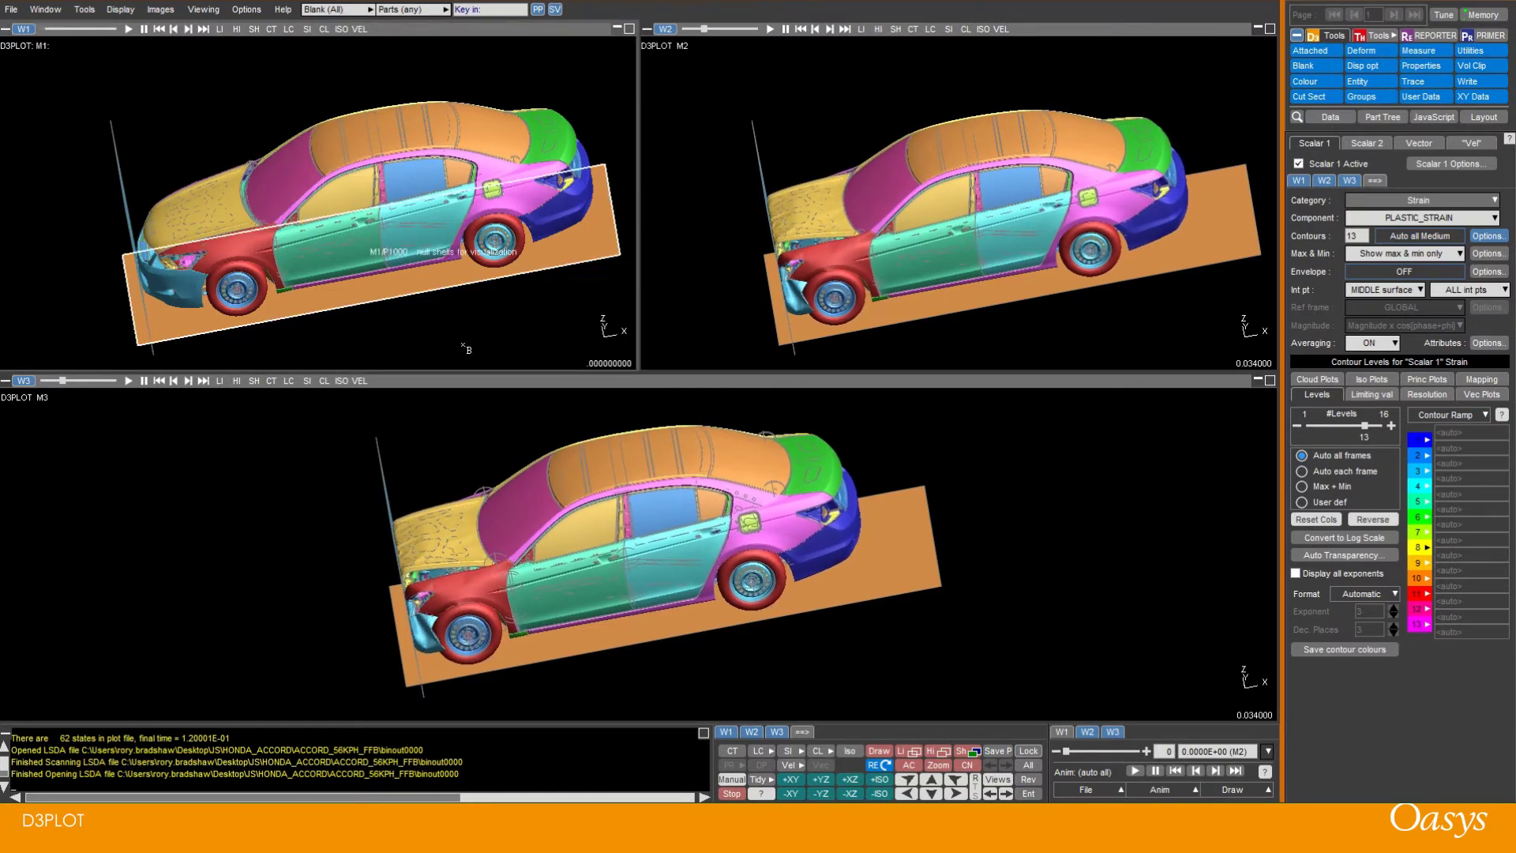
pyautogui.click(1154, 771)
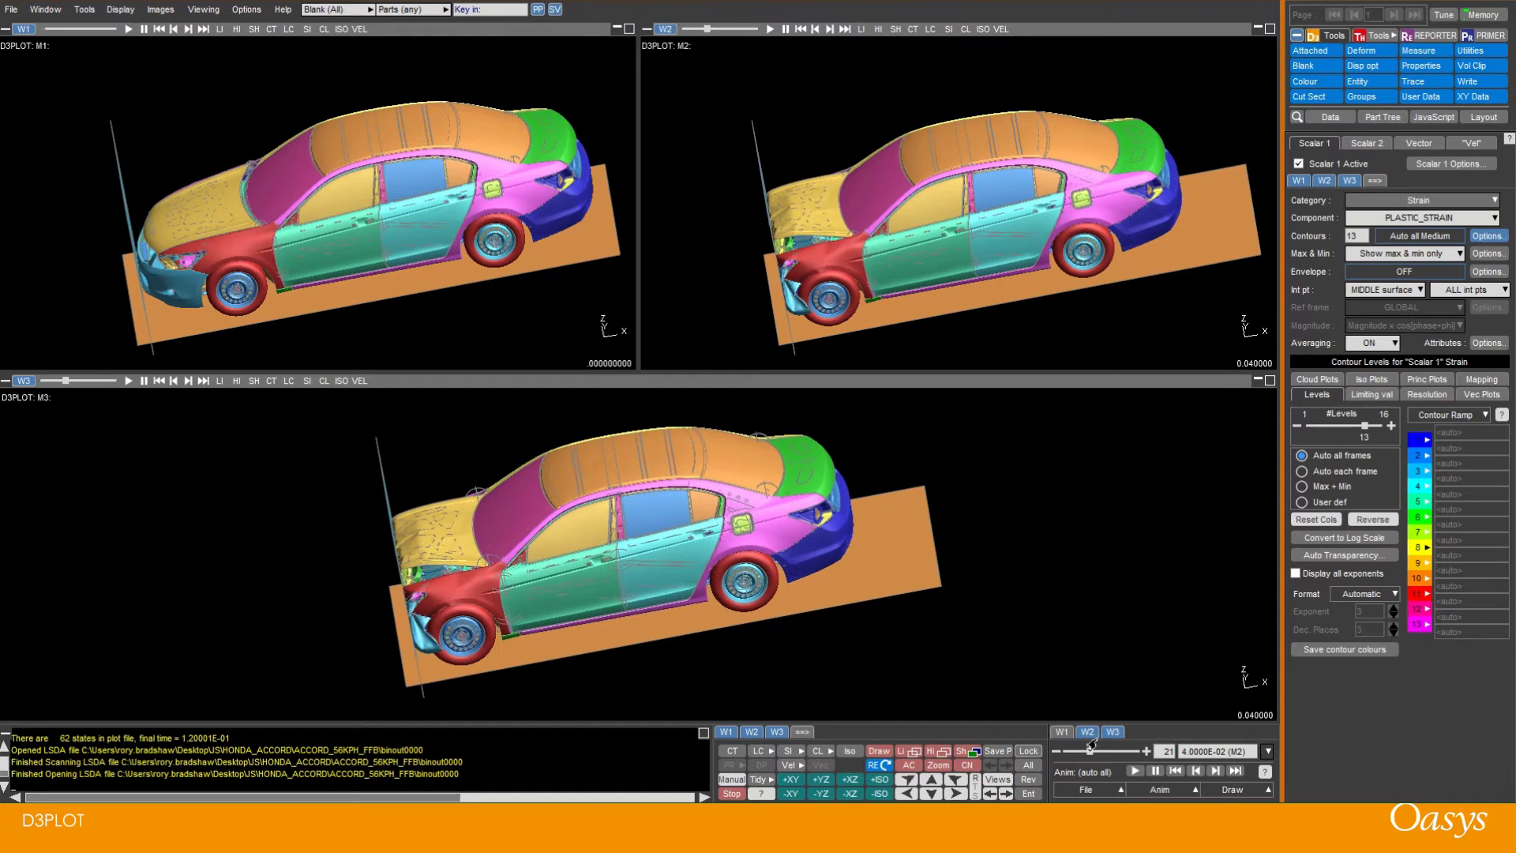
pyautogui.click(1110, 734)
pyautogui.click(1131, 772)
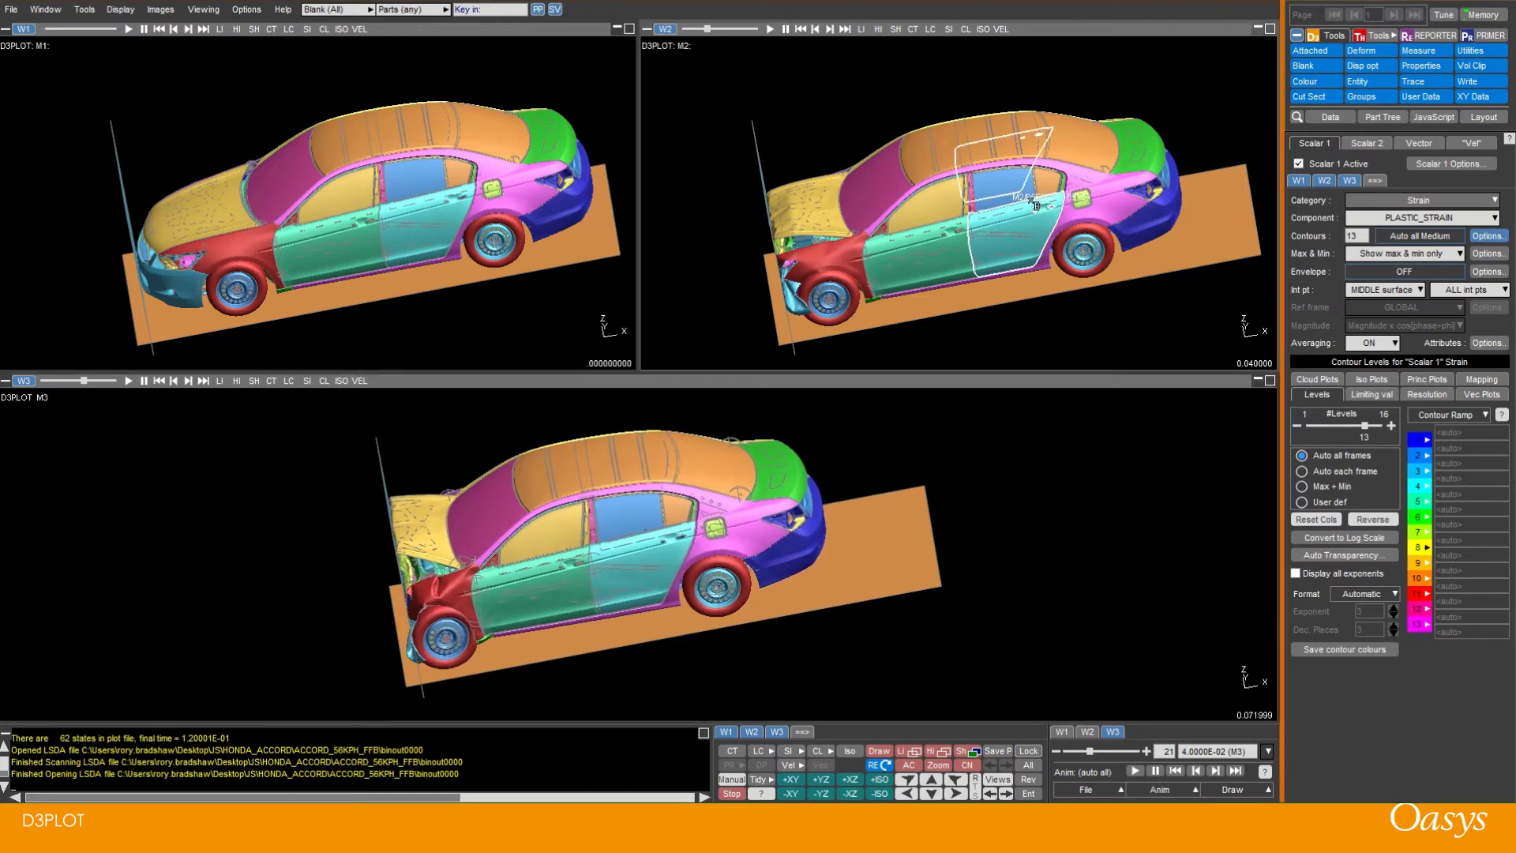
pyautogui.click(1153, 772)
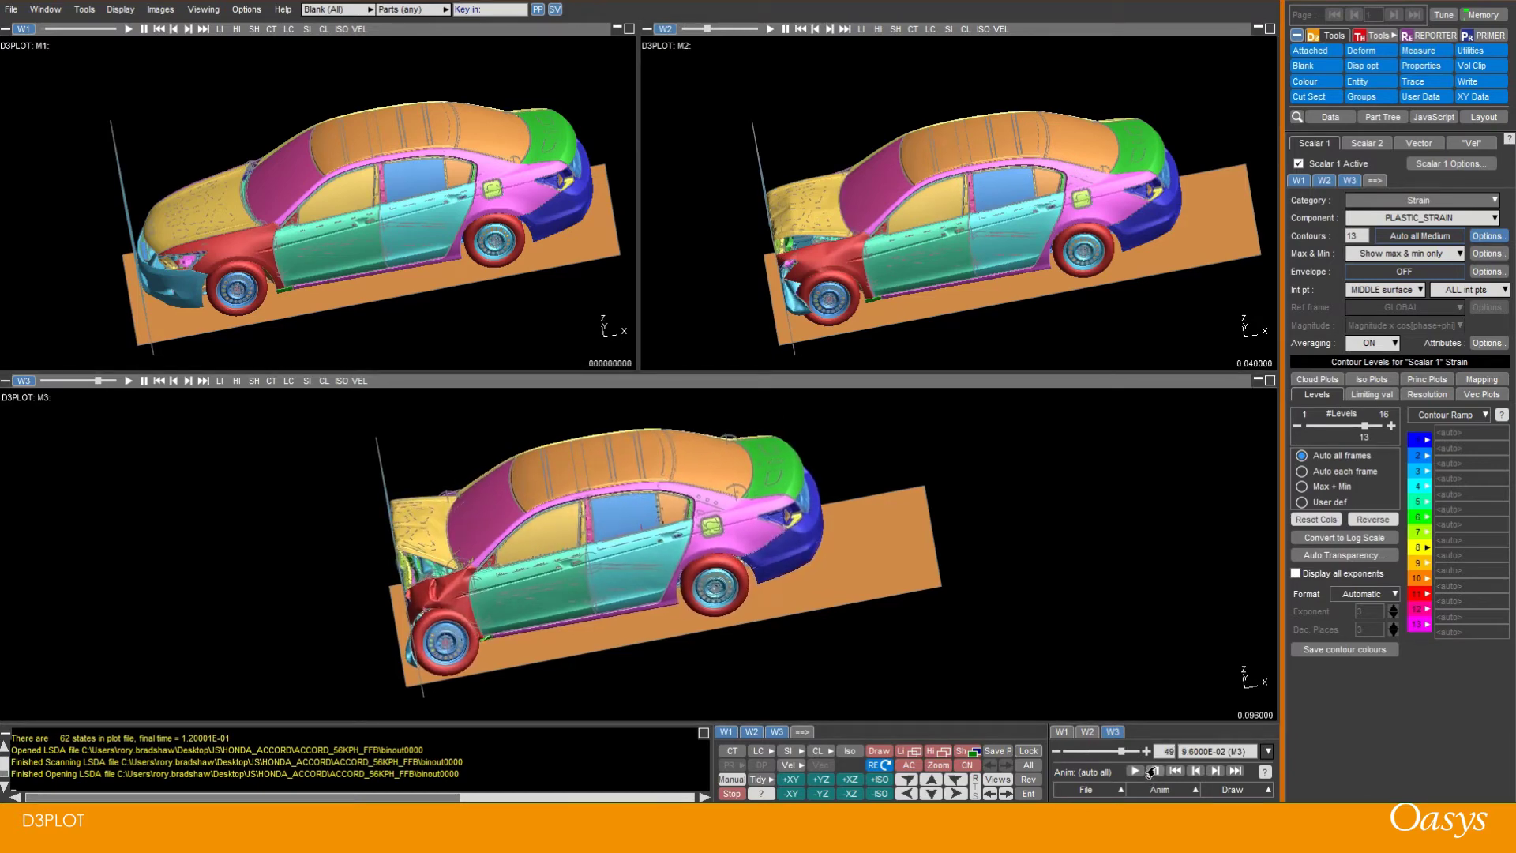
pyautogui.click(1185, 755)
# - Drag the animation slider back to state 0 (0.0000E+00) for all three models
pyautogui.moveTo(1114, 753); pyautogui.dragTo(1066, 751)
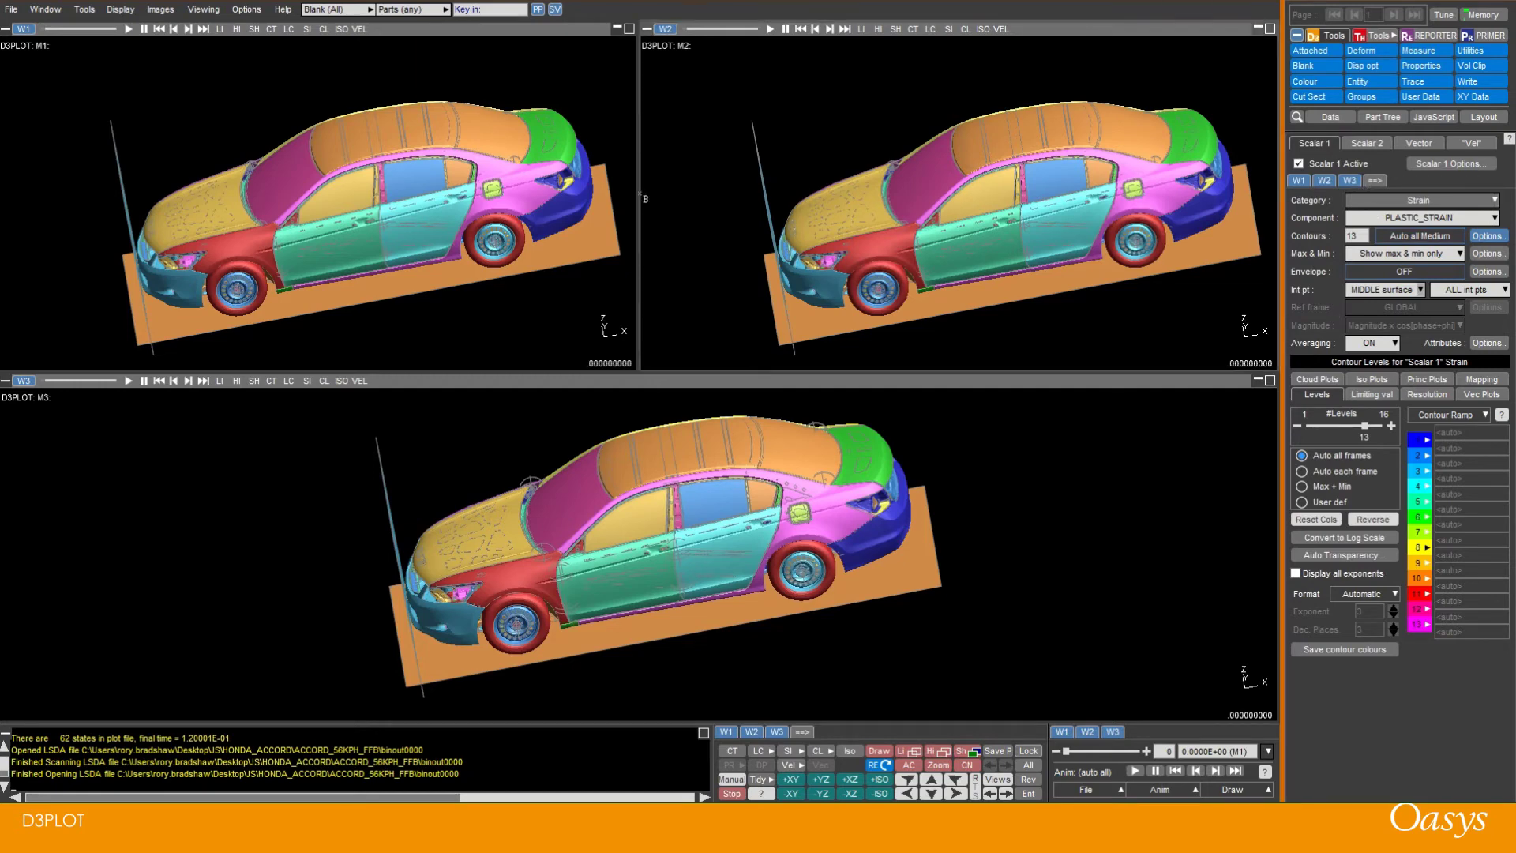
# - With the Blank tool, box-select the front and middle body panels of the W1 car to hide them
pyautogui.click(1303, 65)
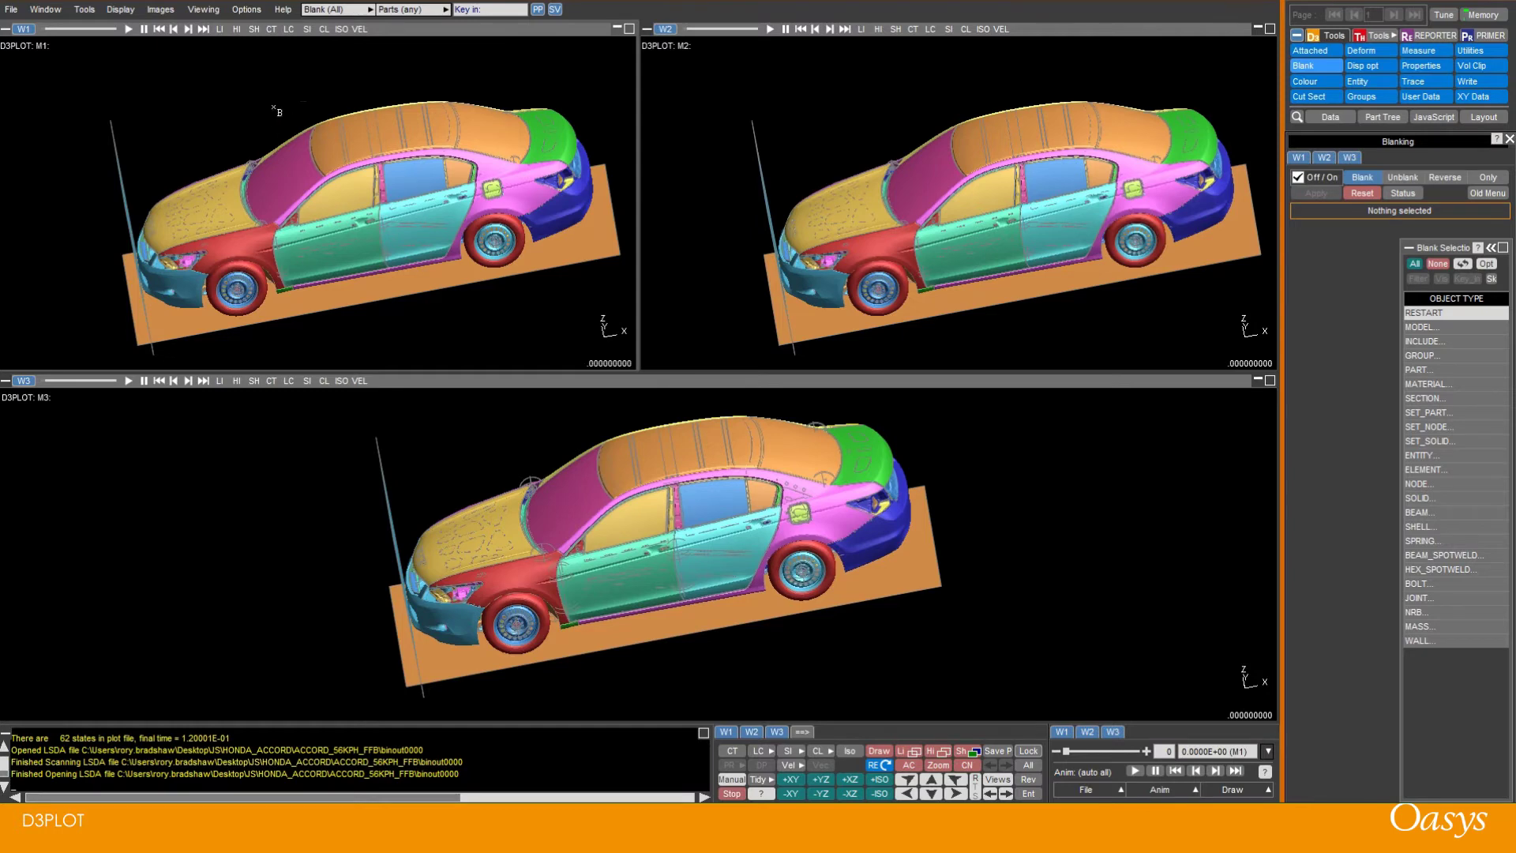
pyautogui.moveTo(246, 104); pyautogui.dragTo(387, 336)
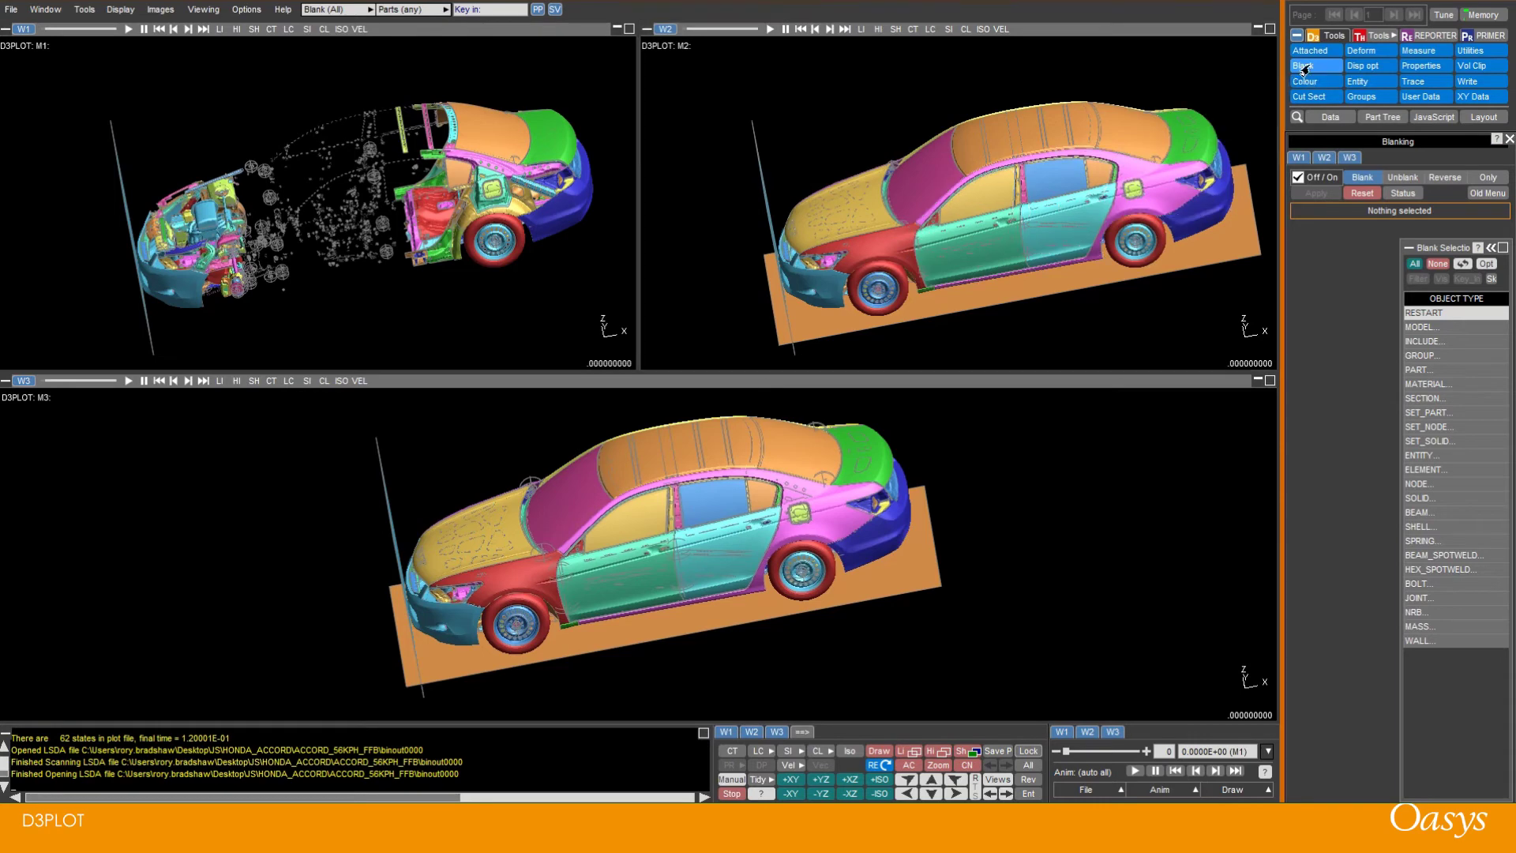
# - In classic part blanking, copy model M1's blanking to the other models
pyautogui.click(1475, 193)
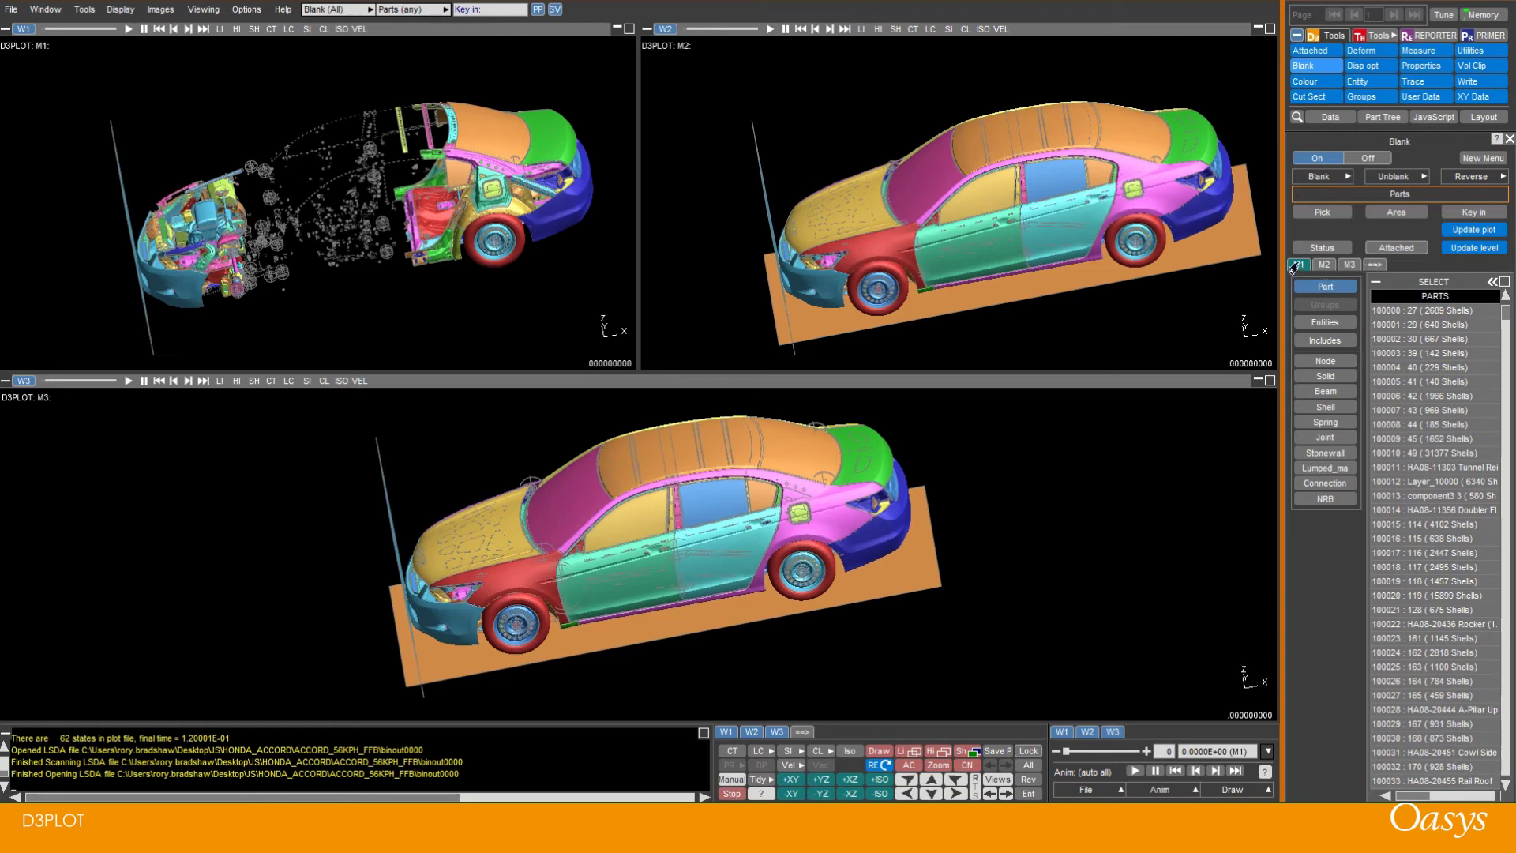
pyautogui.click(1345, 266)
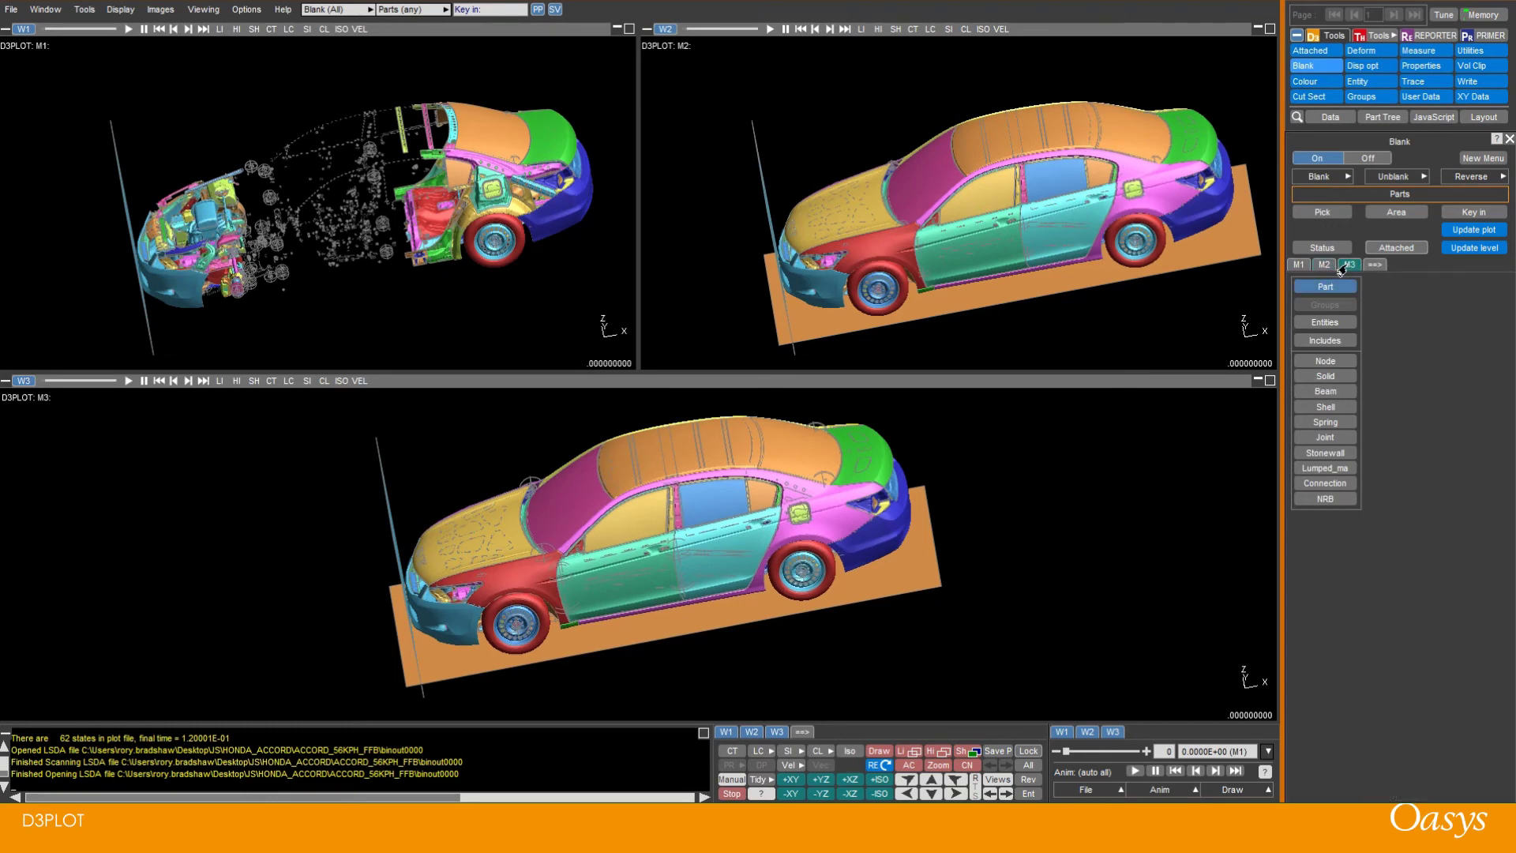
pyautogui.click(1298, 265)
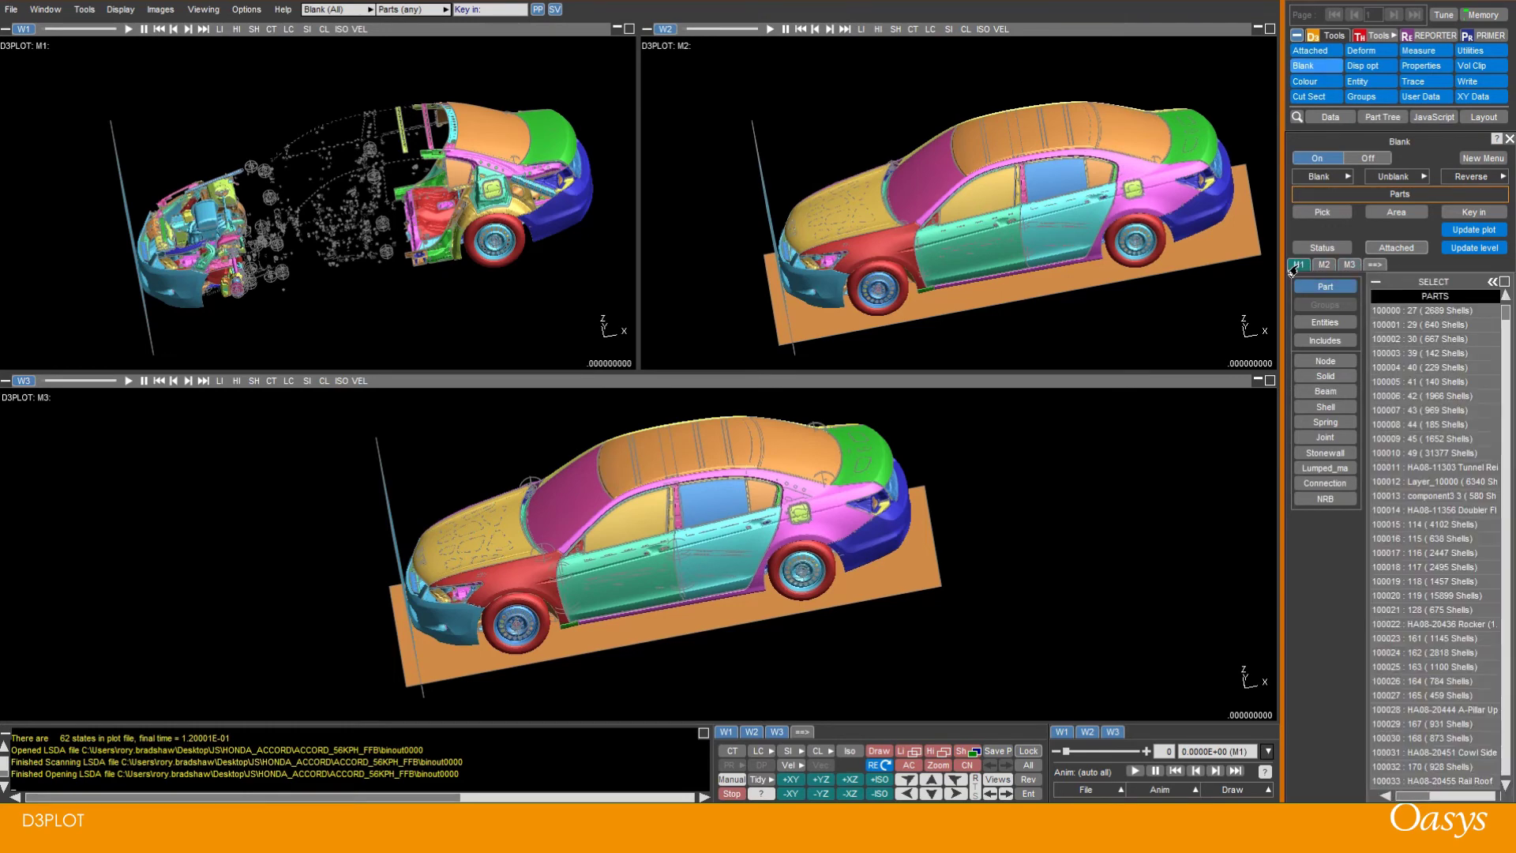
pyautogui.click(1374, 266)
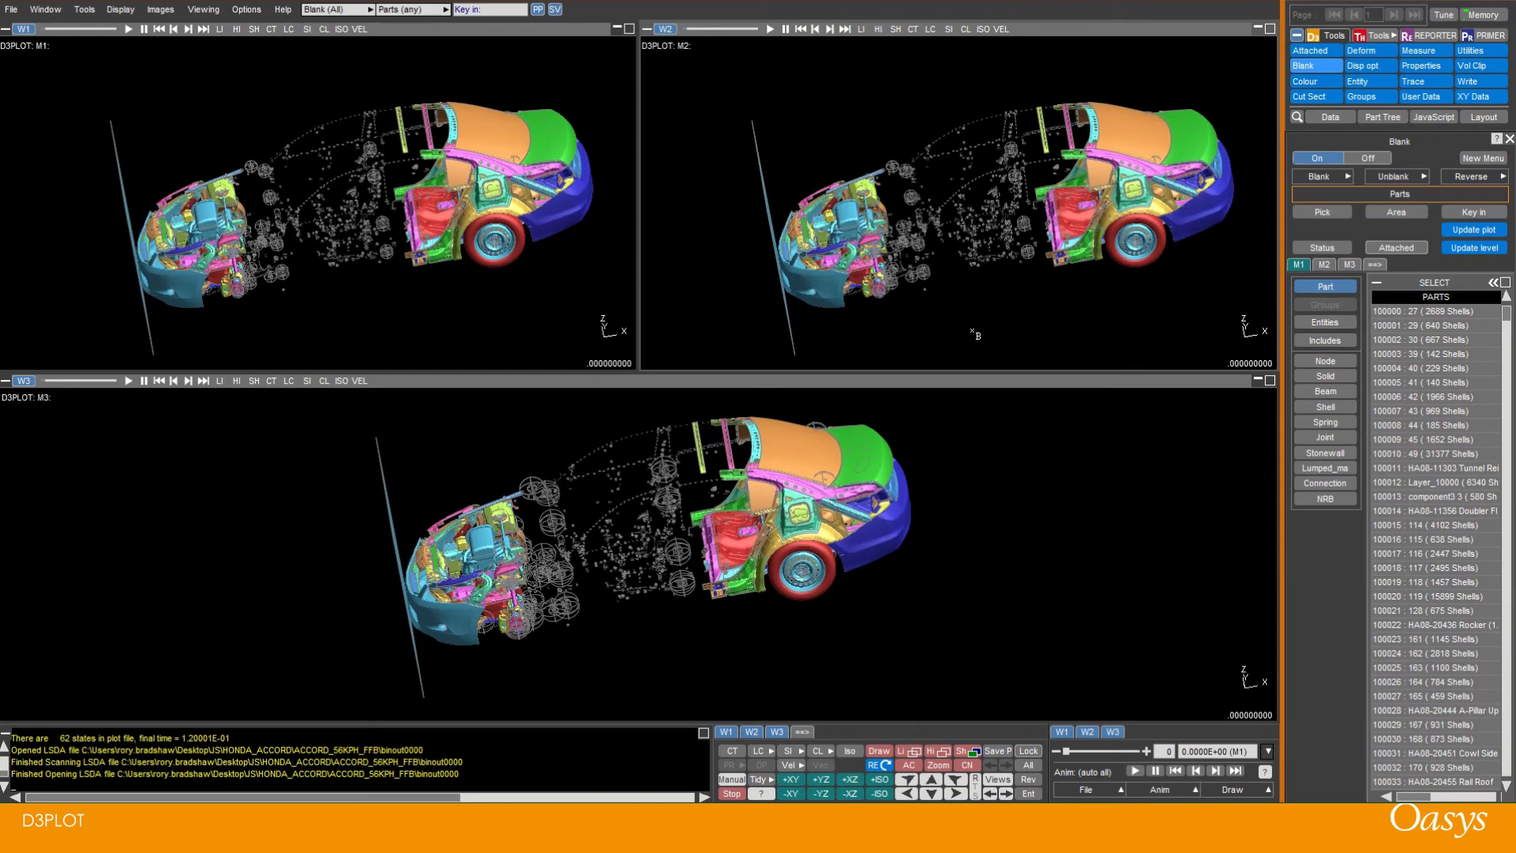
# - Unblank all parts of M2, then copy M2's blanking to M1 and M3
pyautogui.click(972, 332)
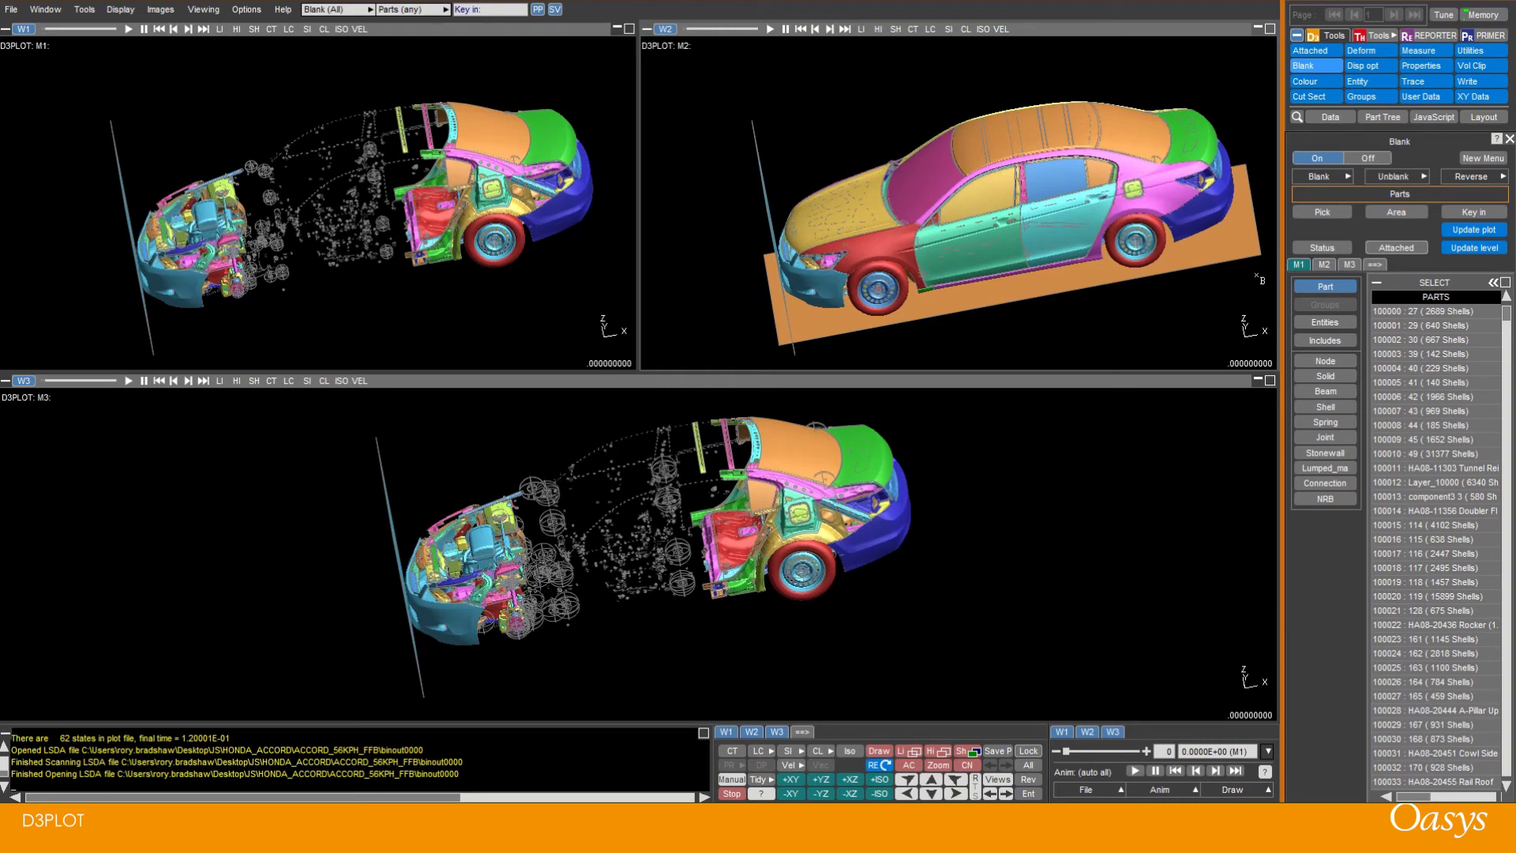
pyautogui.click(1317, 267)
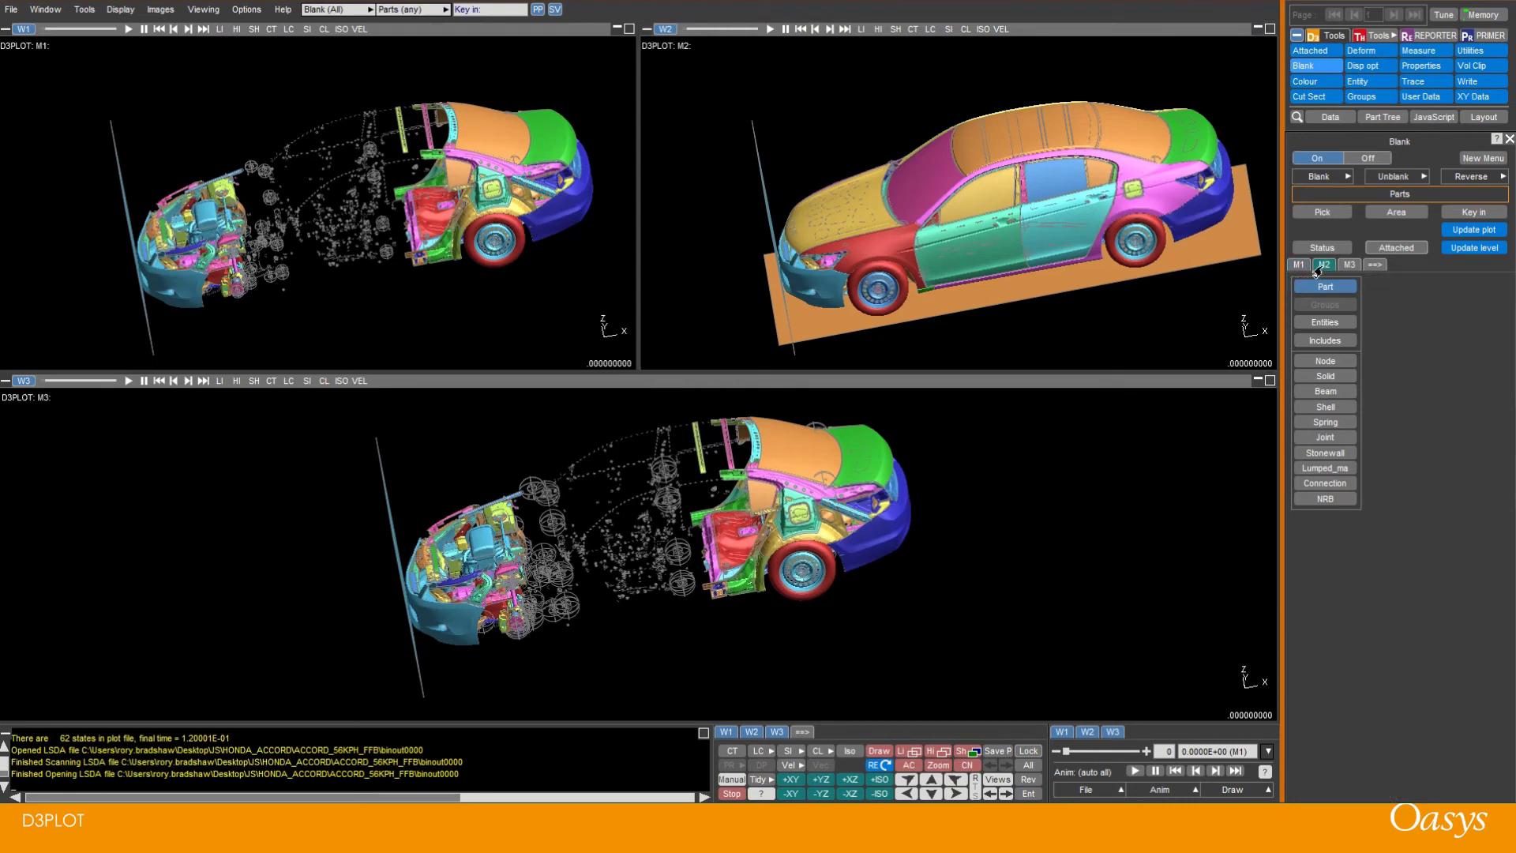
pyautogui.click(1373, 265)
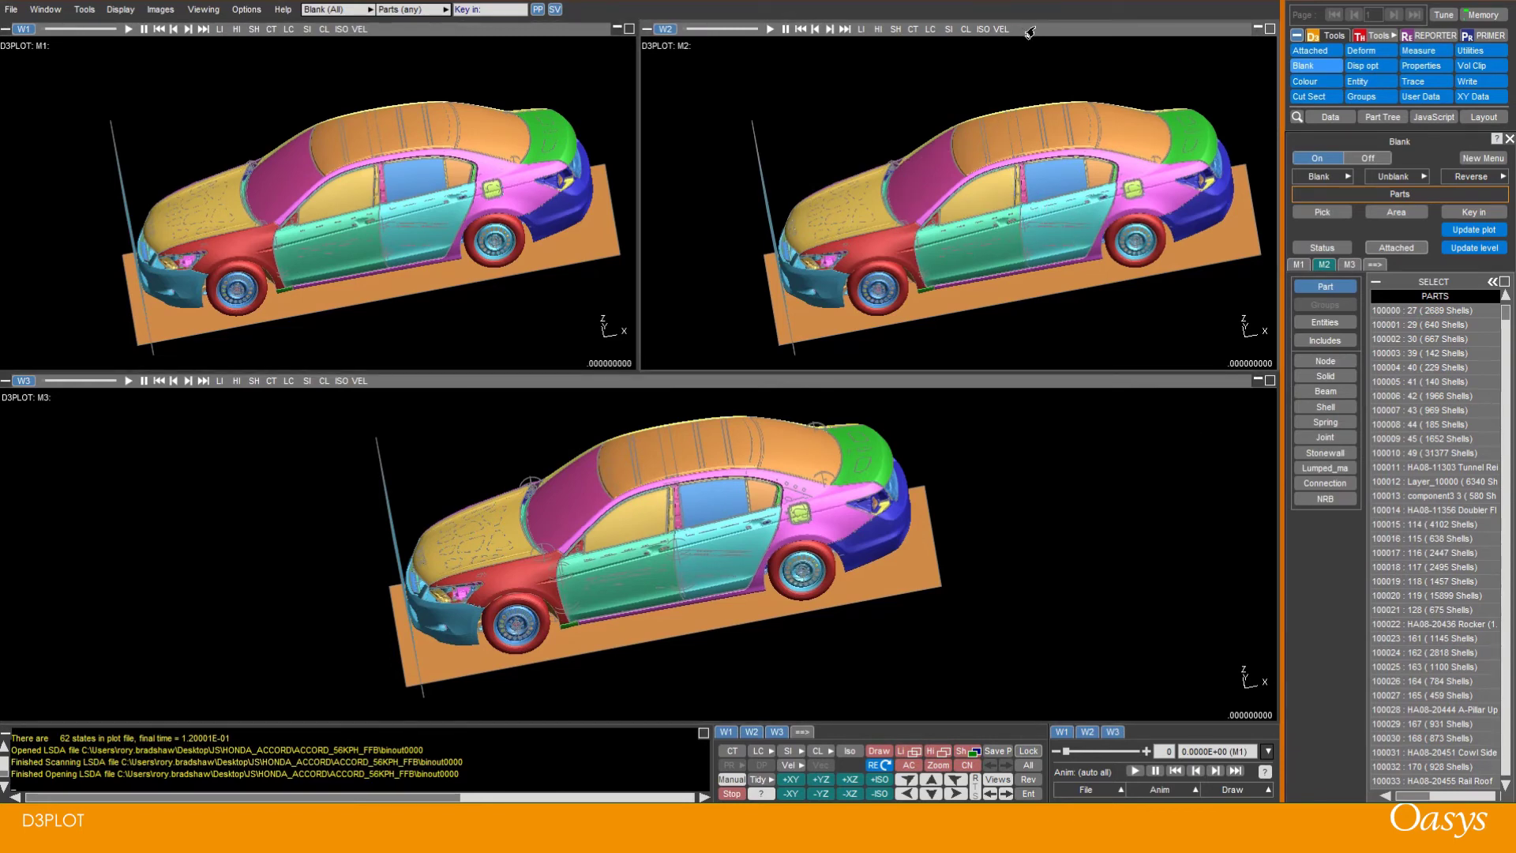
pyautogui.moveTo(1029, 31); pyautogui.dragTo(715, 92)
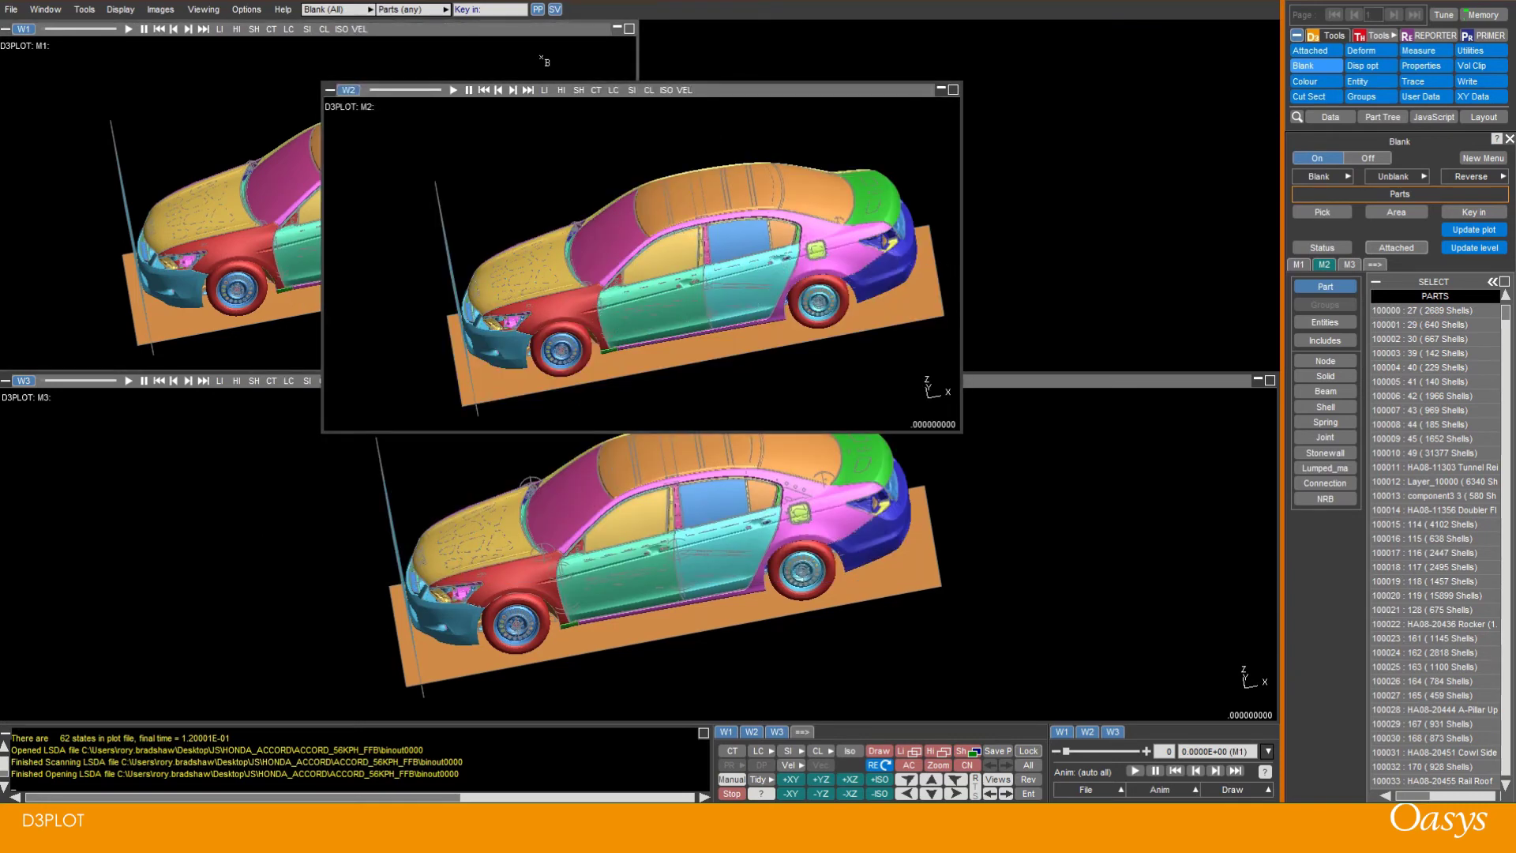
pyautogui.moveTo(505, 29); pyautogui.dragTo(842, 128)
pyautogui.moveTo(1041, 380); pyautogui.dragTo(920, 210)
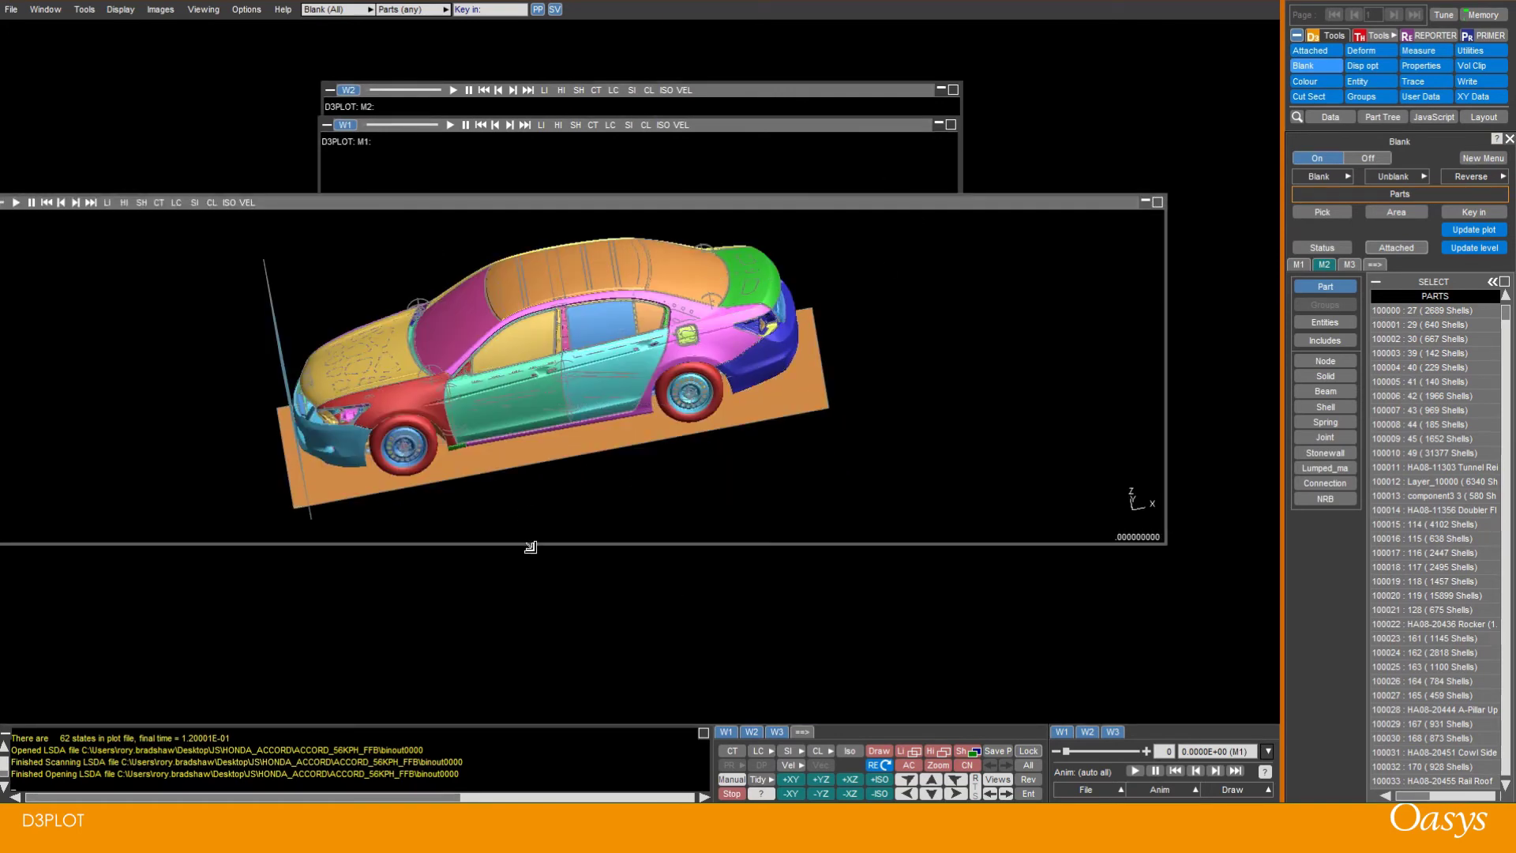
pyautogui.moveTo(531, 547); pyautogui.dragTo(518, 534)
pyautogui.moveTo(365, 208); pyautogui.dragTo(623, 164)
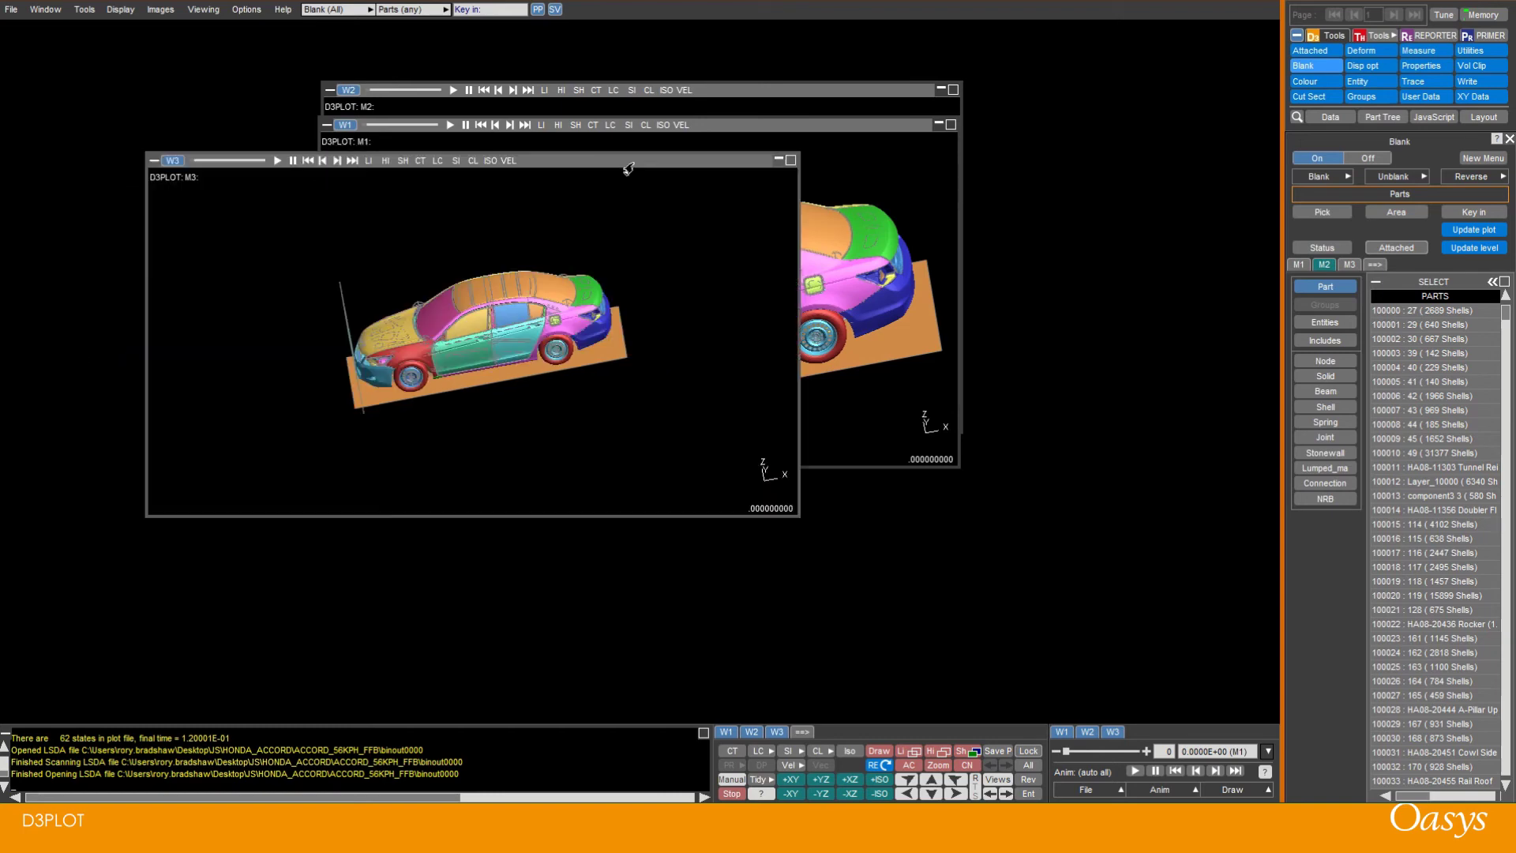
pyautogui.click(759, 779)
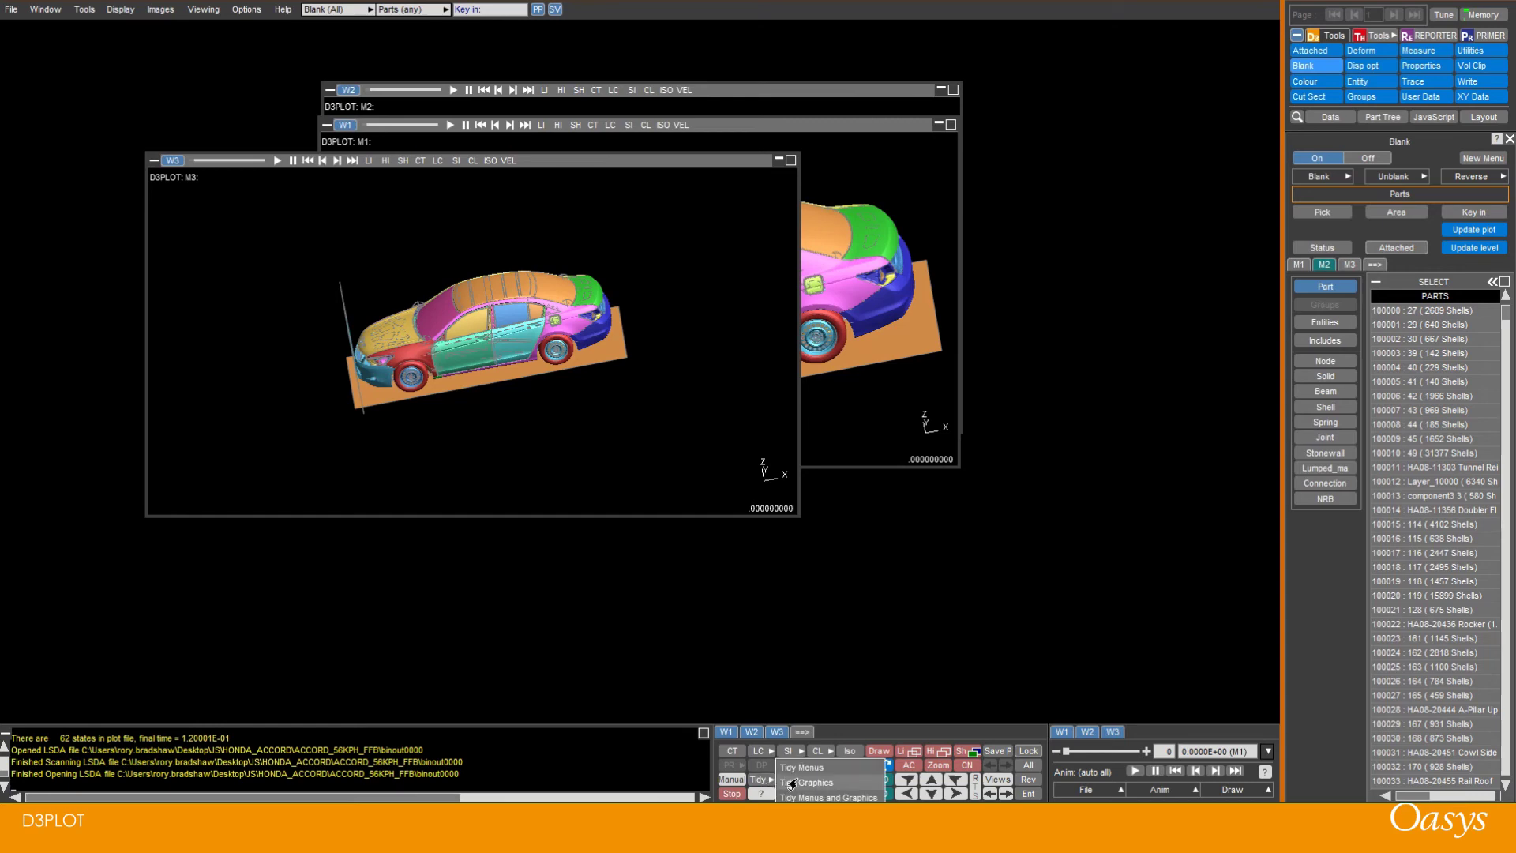
pyautogui.click(791, 783)
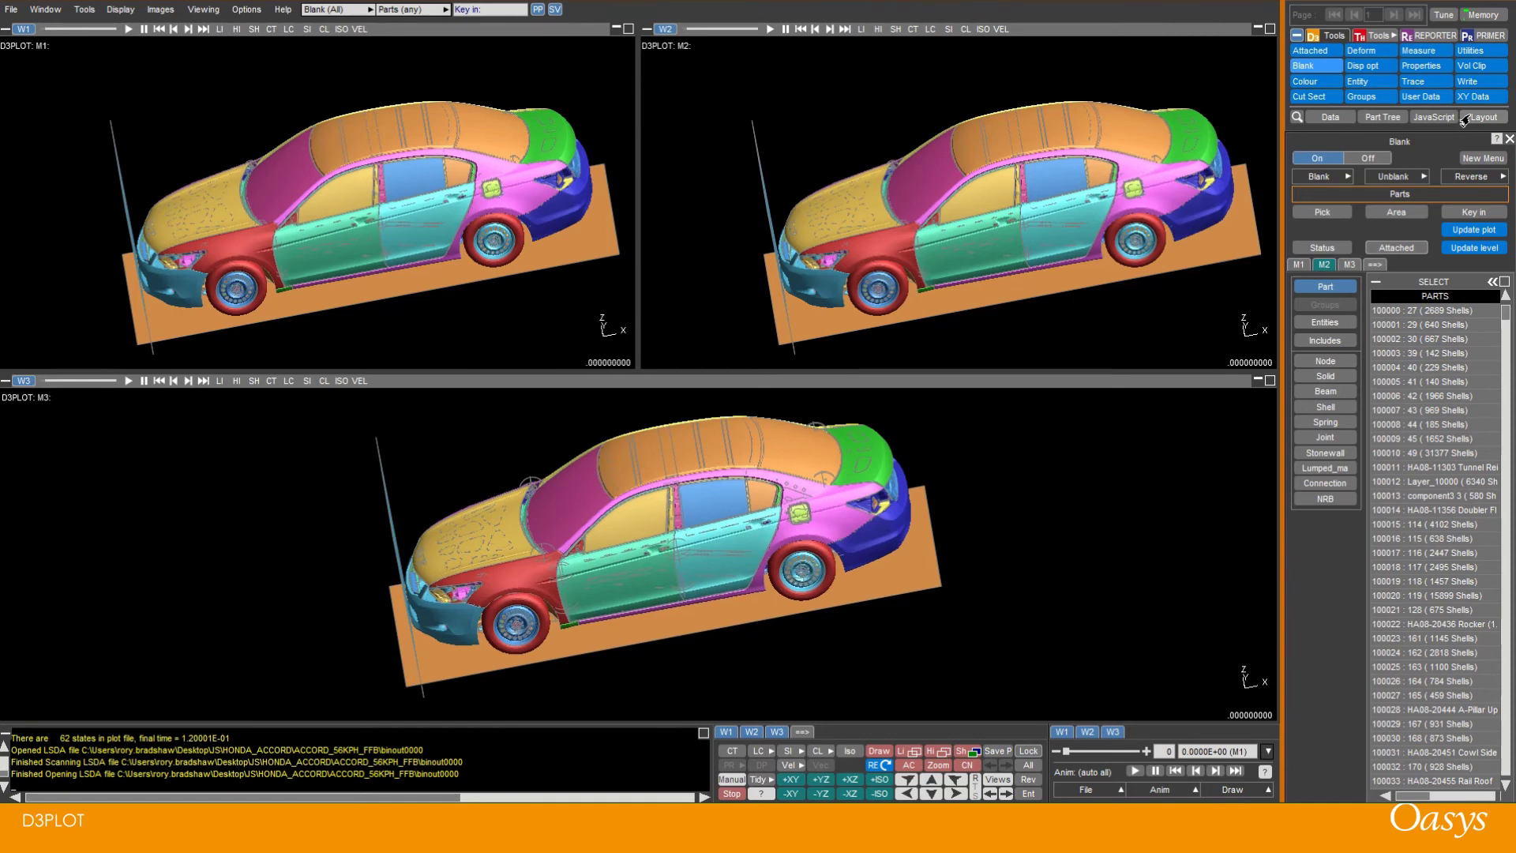
# - In Layout, make all tiled windows the same size and set a 1 x 1 page layout
pyautogui.click(1465, 118)
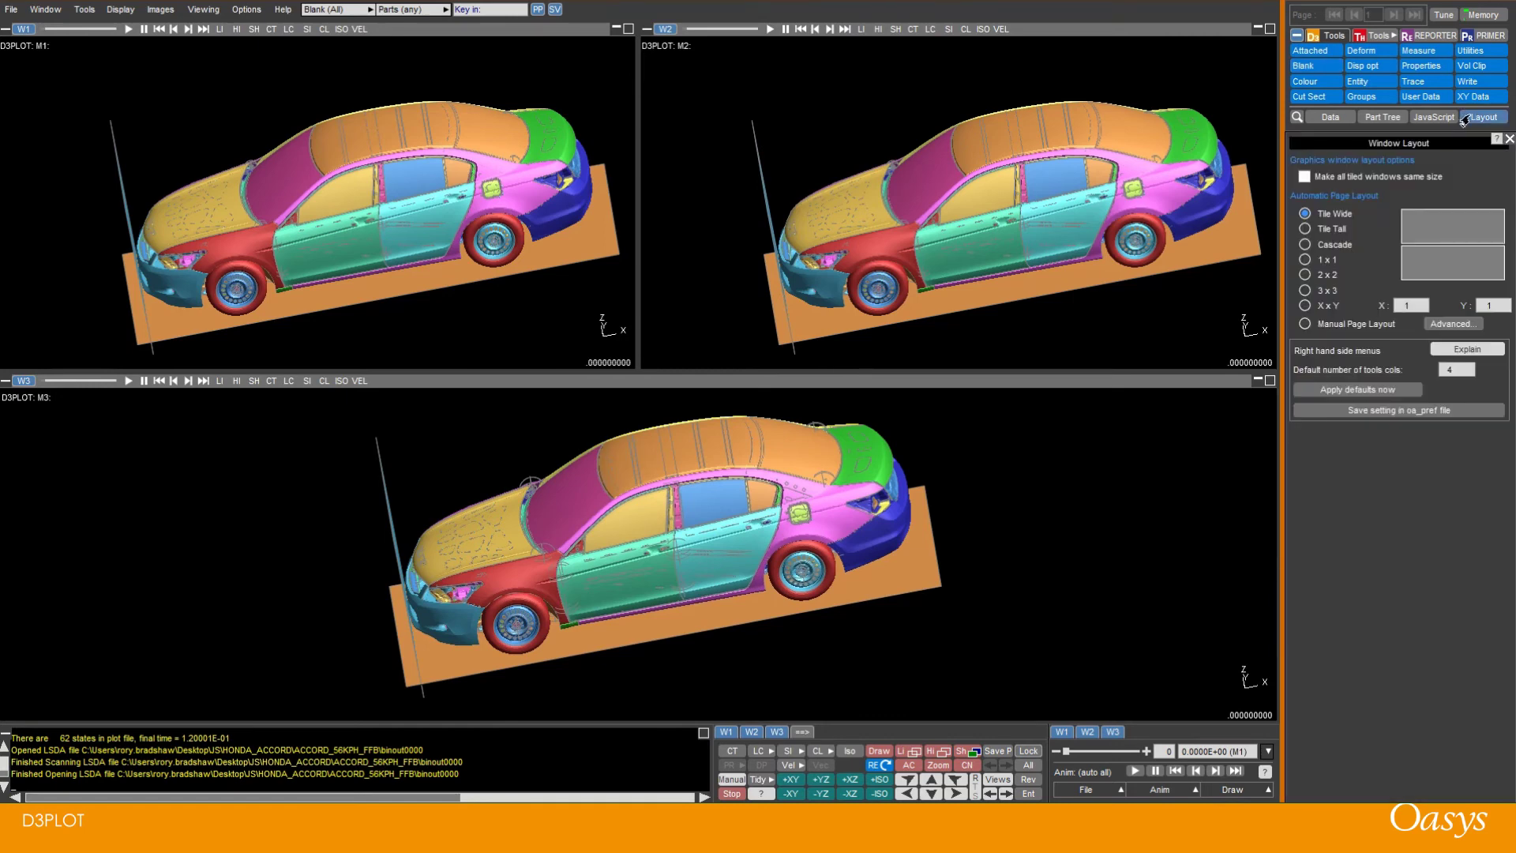
pyautogui.click(1303, 177)
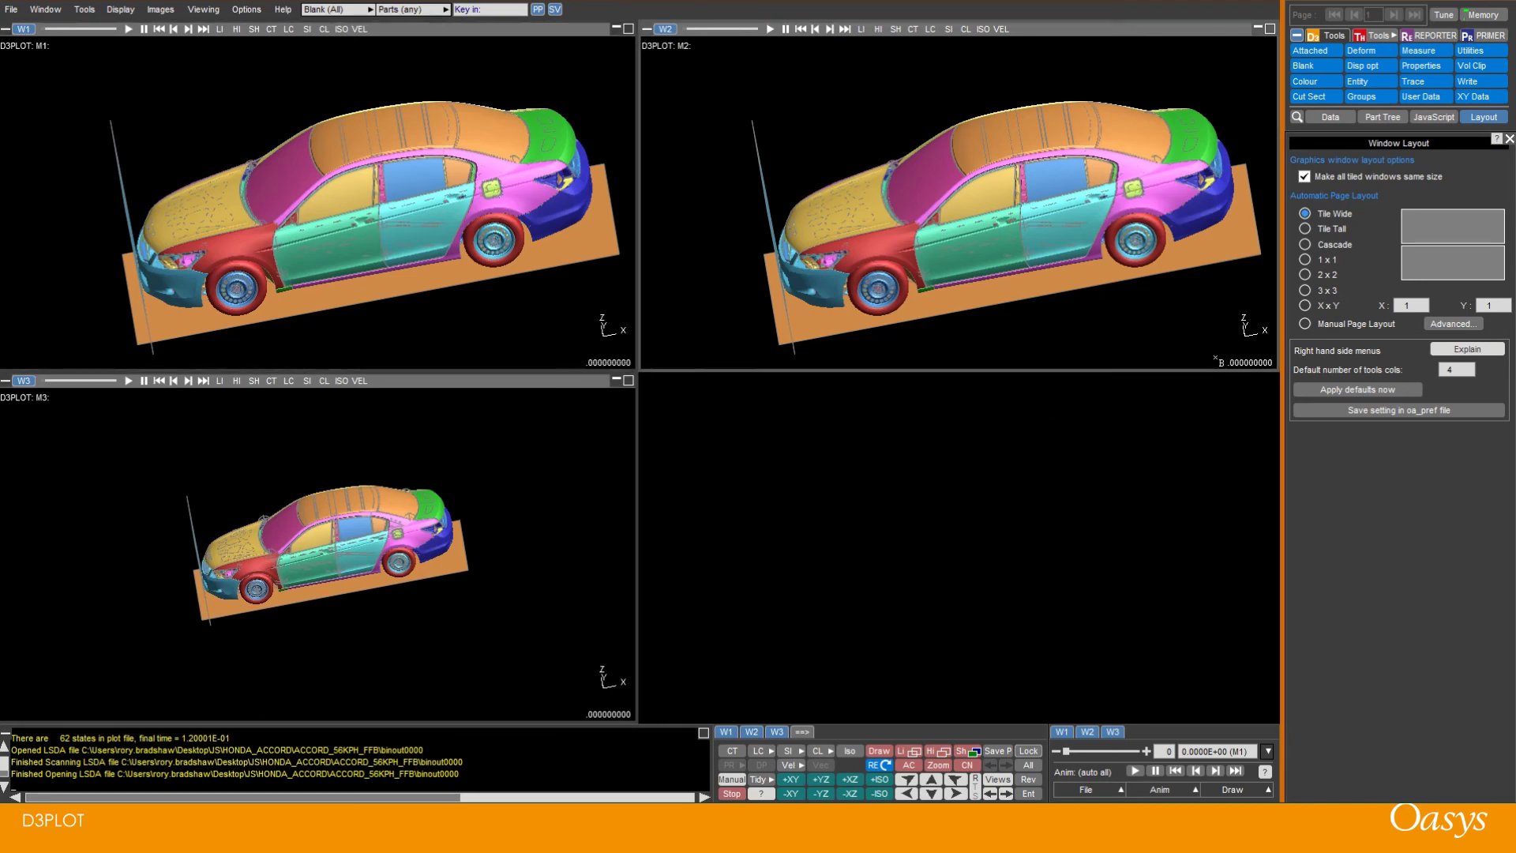
pyautogui.click(1304, 306)
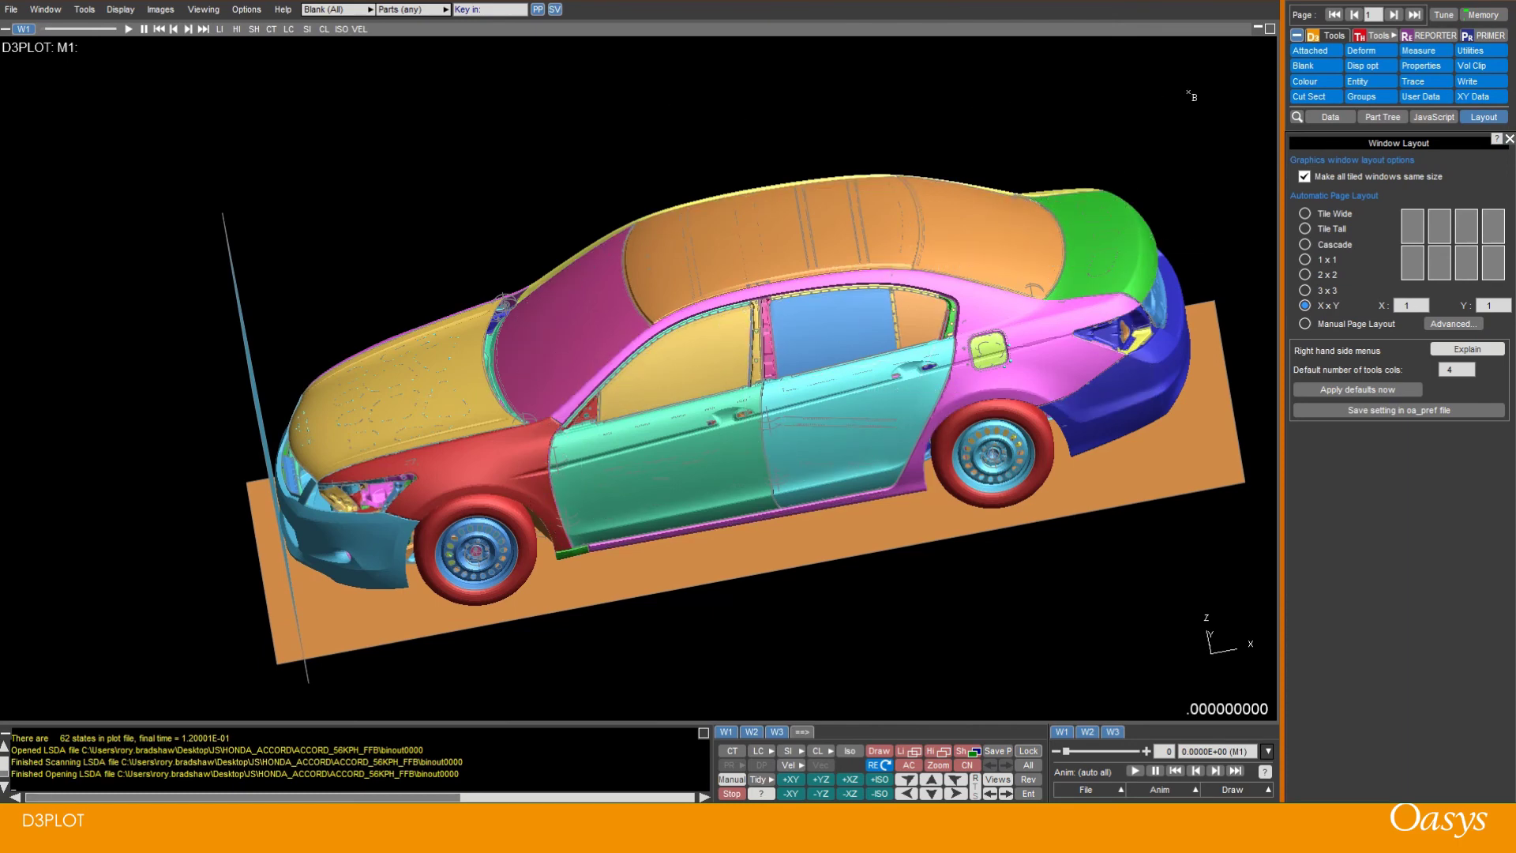
pyautogui.click(1389, 15)
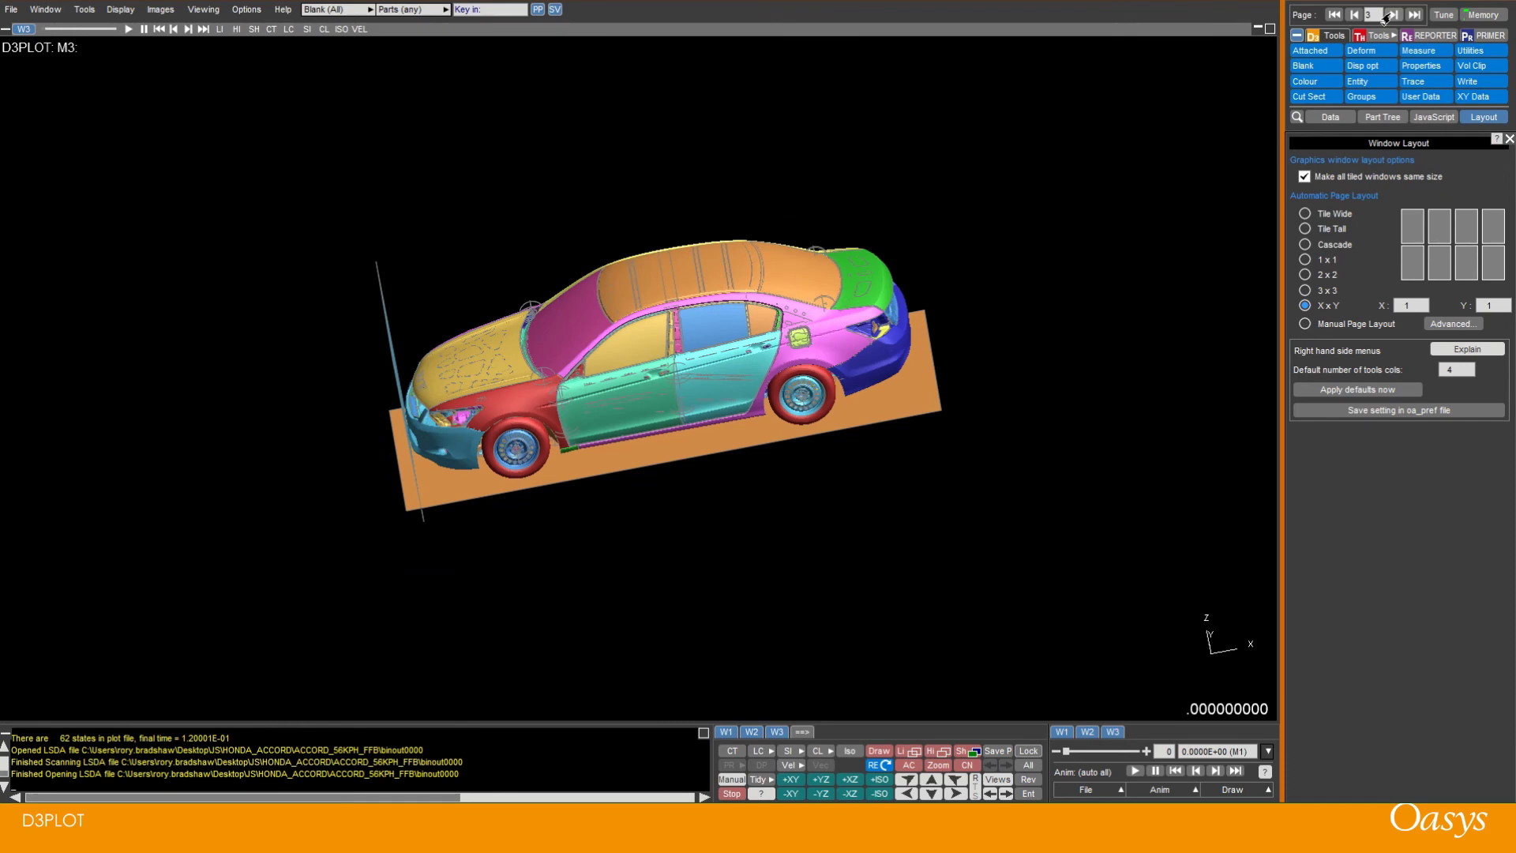
pyautogui.click(1352, 15)
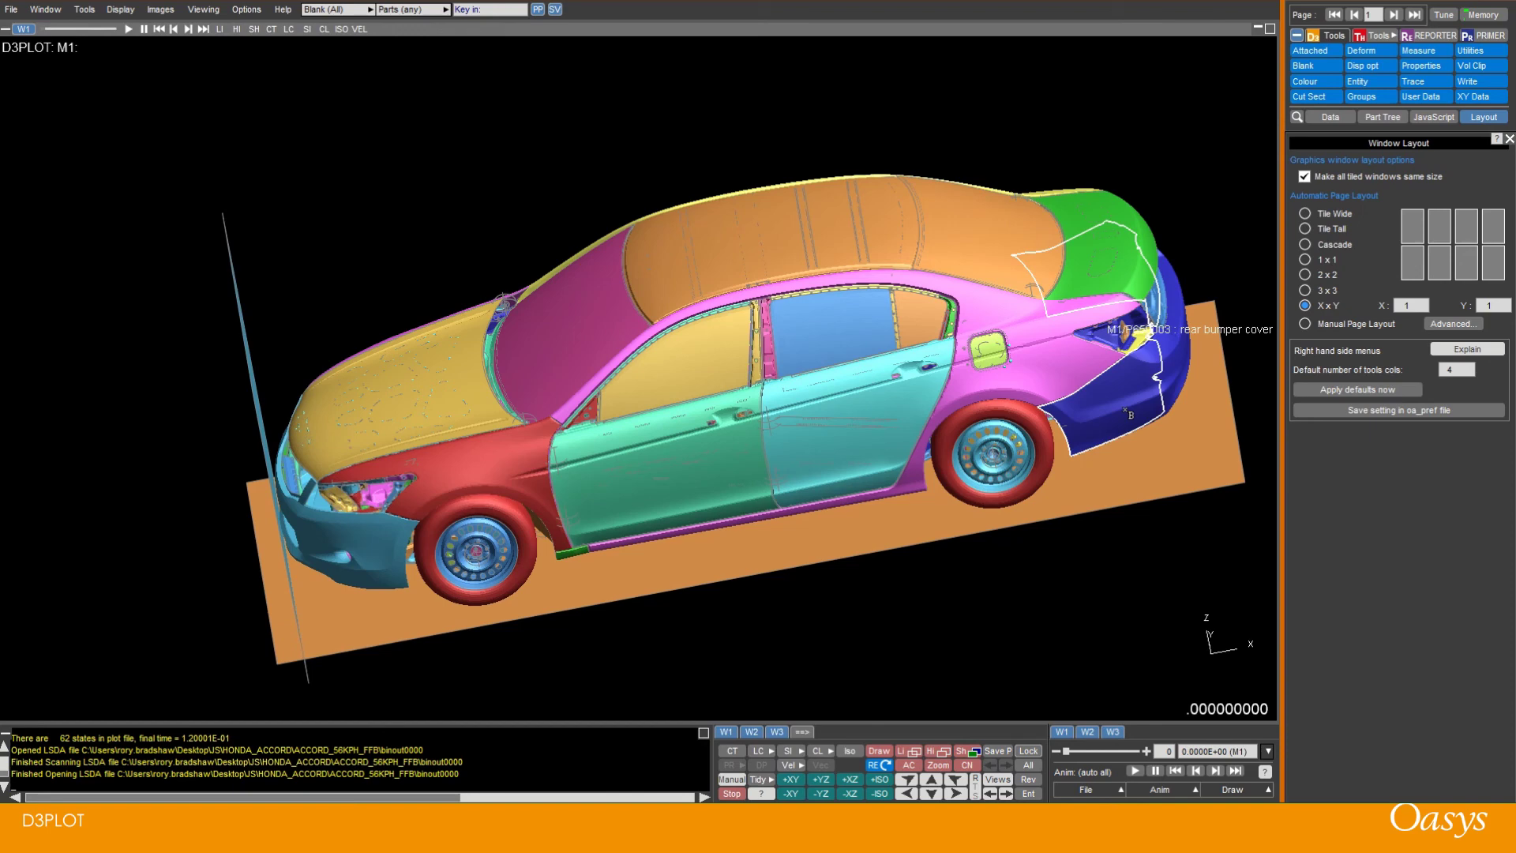
# - Switch to Manual Page Layout, adding W2 and W3 to page 1 and W3 to page 2
pyautogui.click(1304, 325)
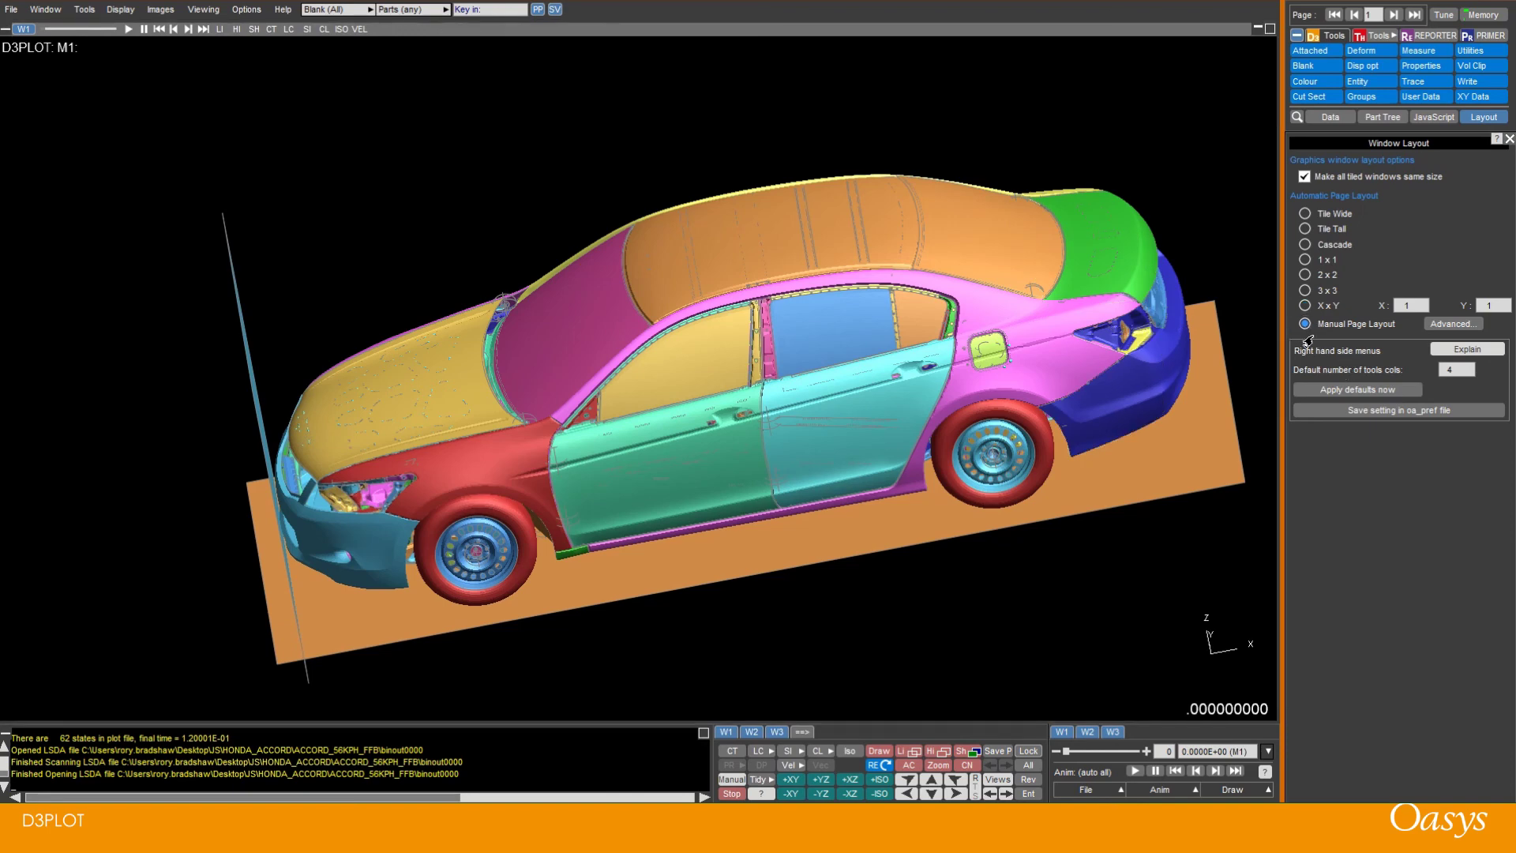
pyautogui.click(1439, 325)
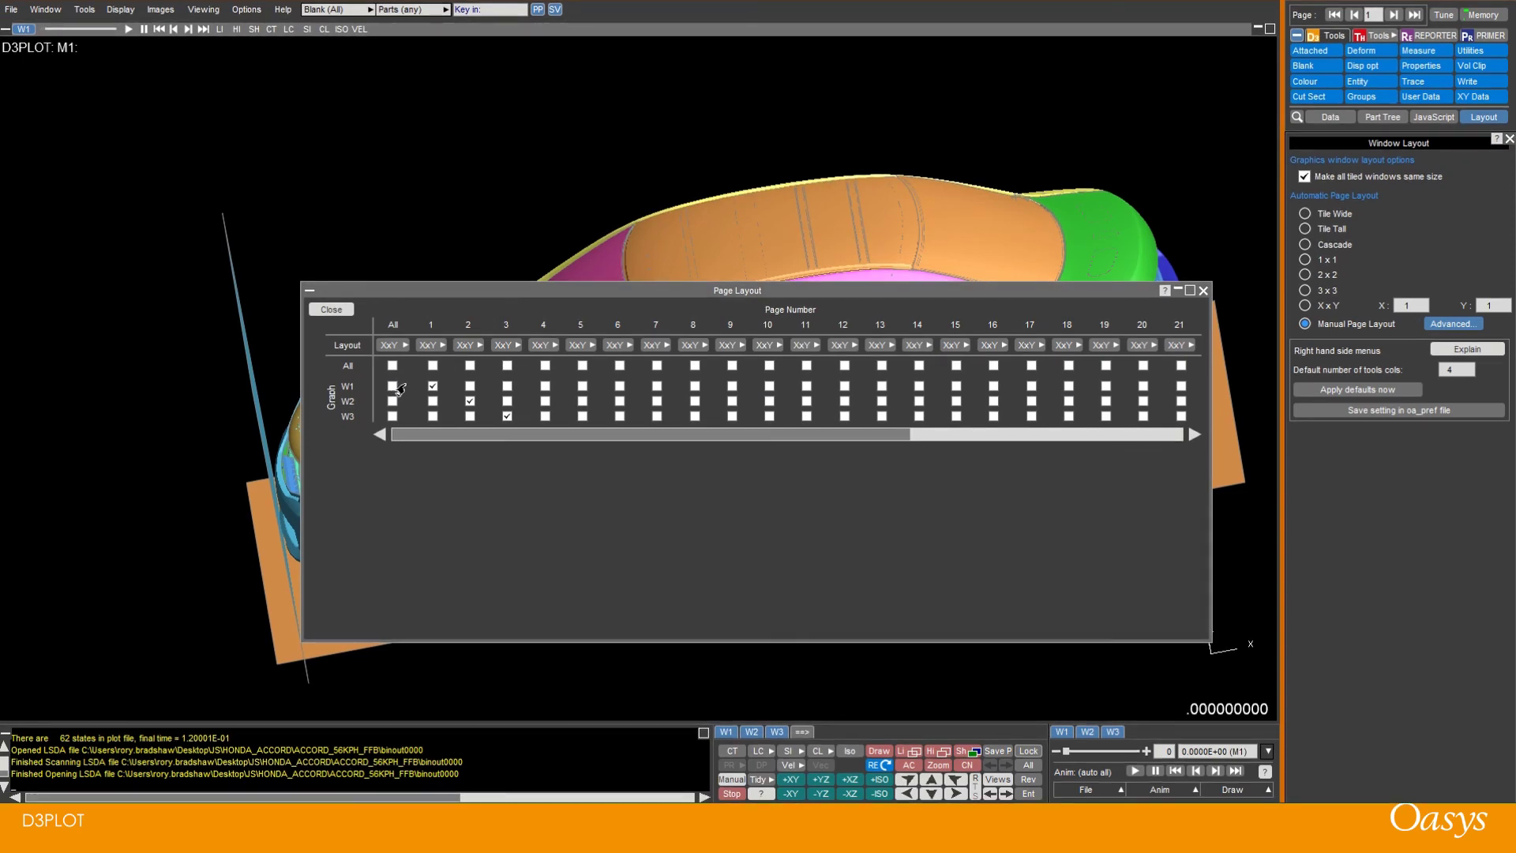
pyautogui.click(432, 401)
pyautogui.click(431, 417)
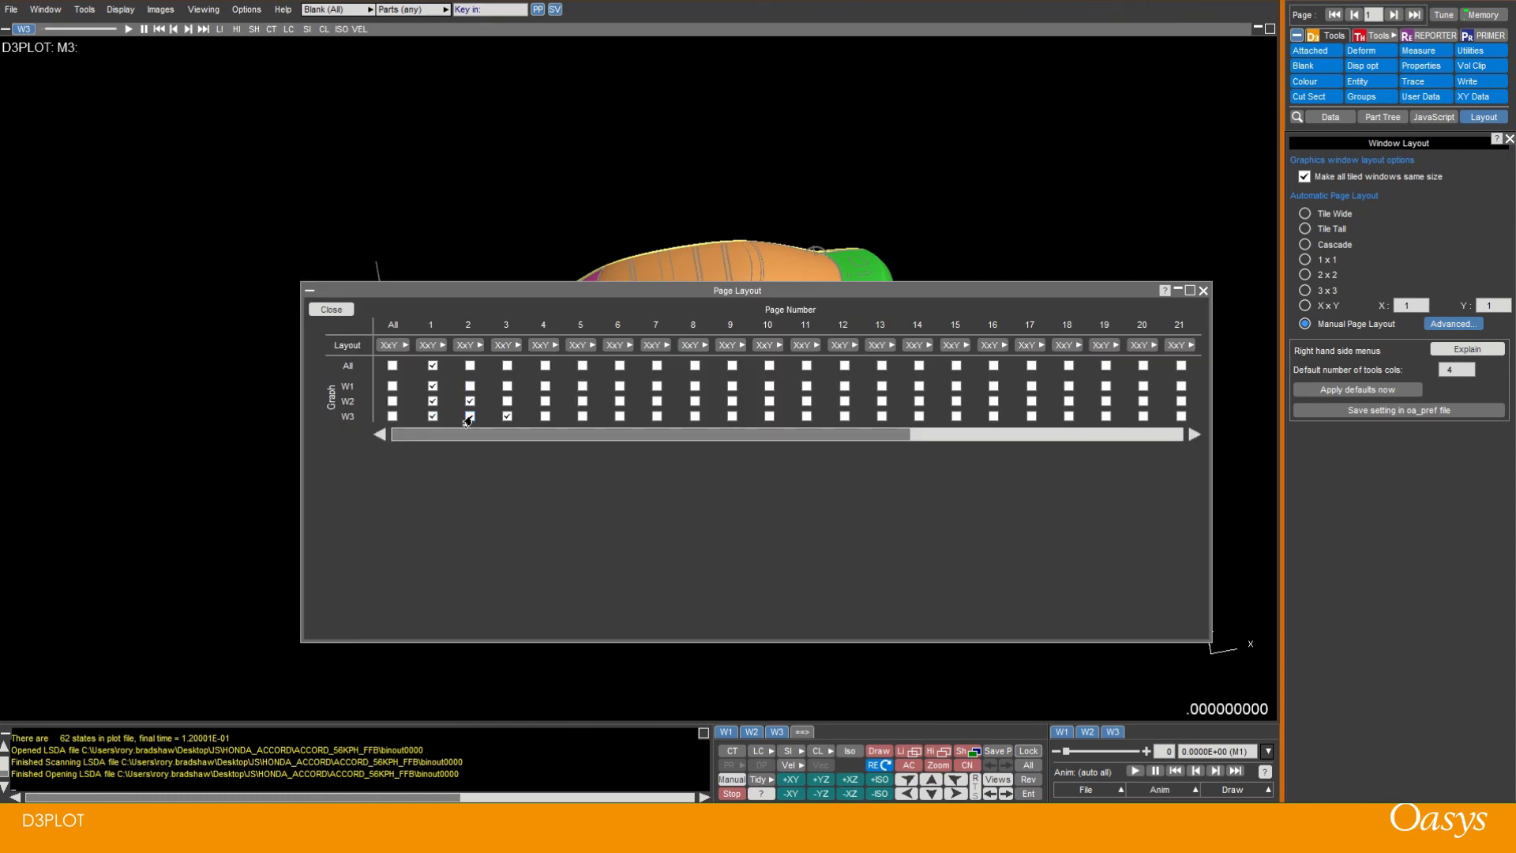
pyautogui.click(469, 417)
# - Set both page 2 and page 1 to the Tile Tall layout
pyautogui.click(474, 345)
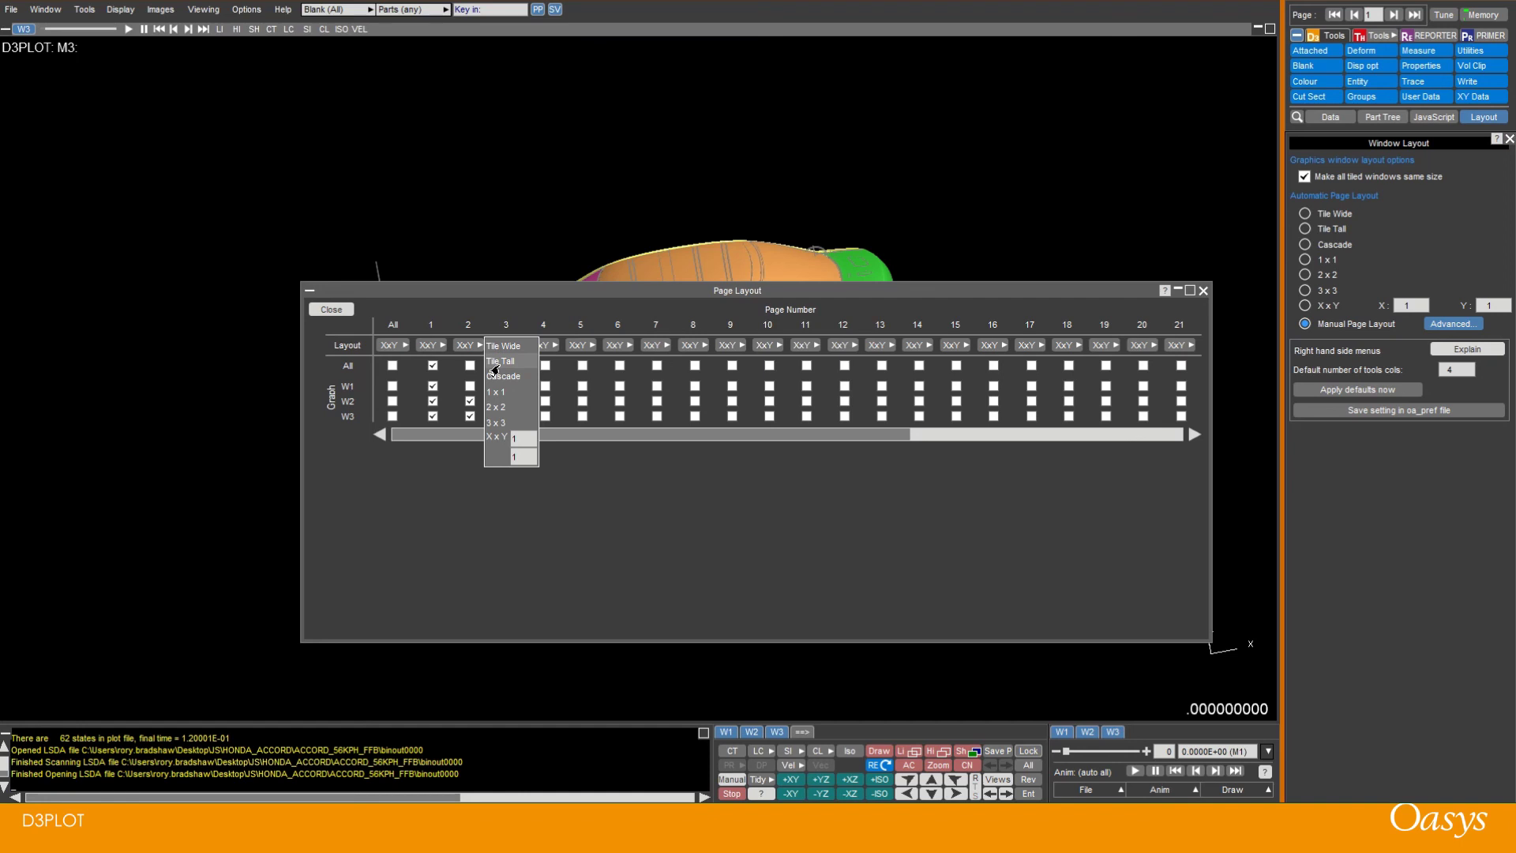
pyautogui.click(495, 362)
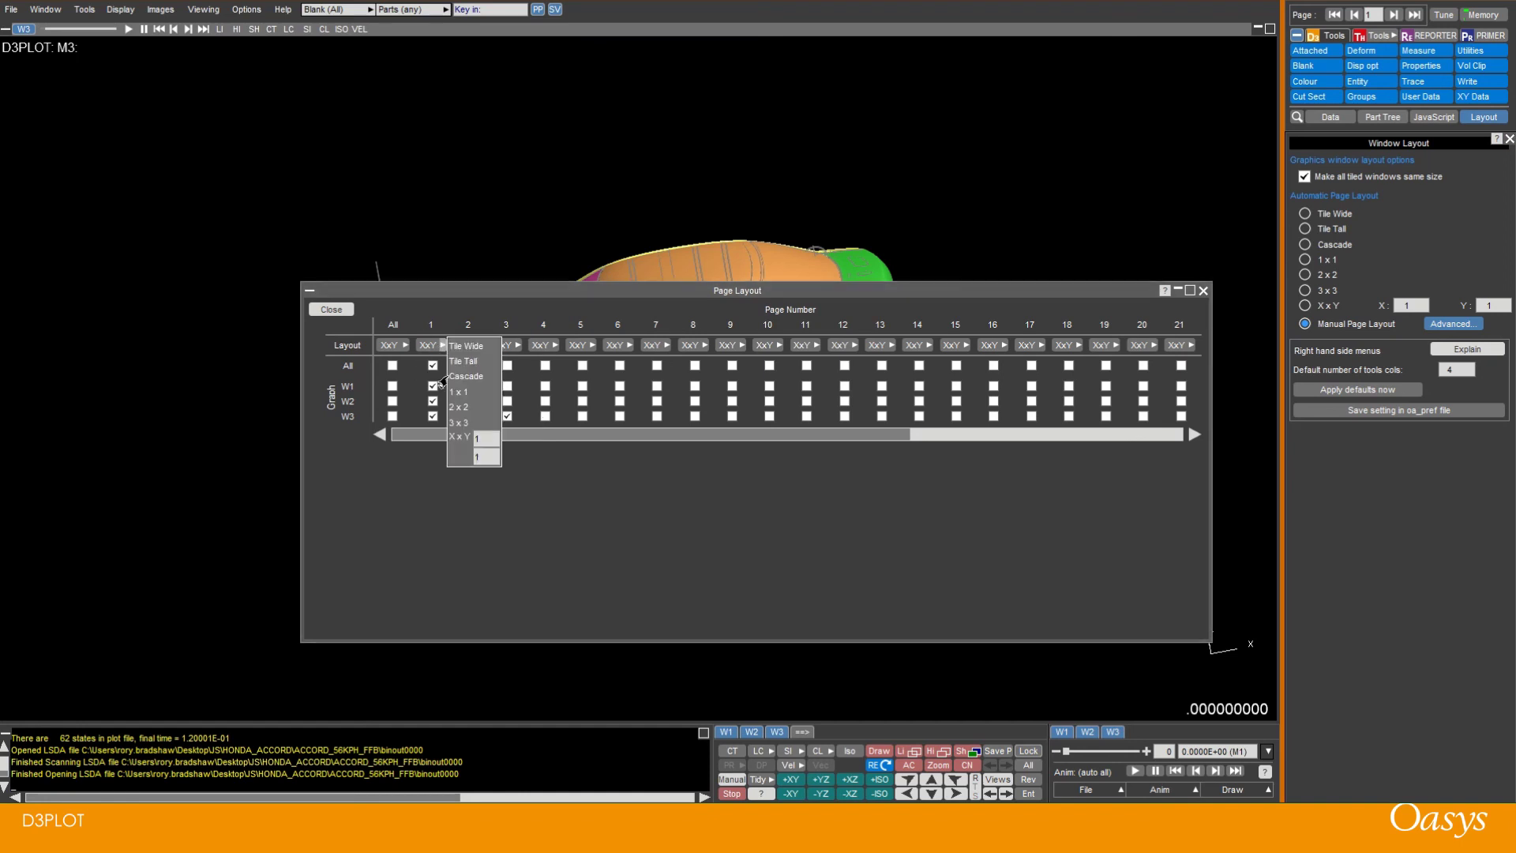
pyautogui.click(484, 439)
pyautogui.click(463, 361)
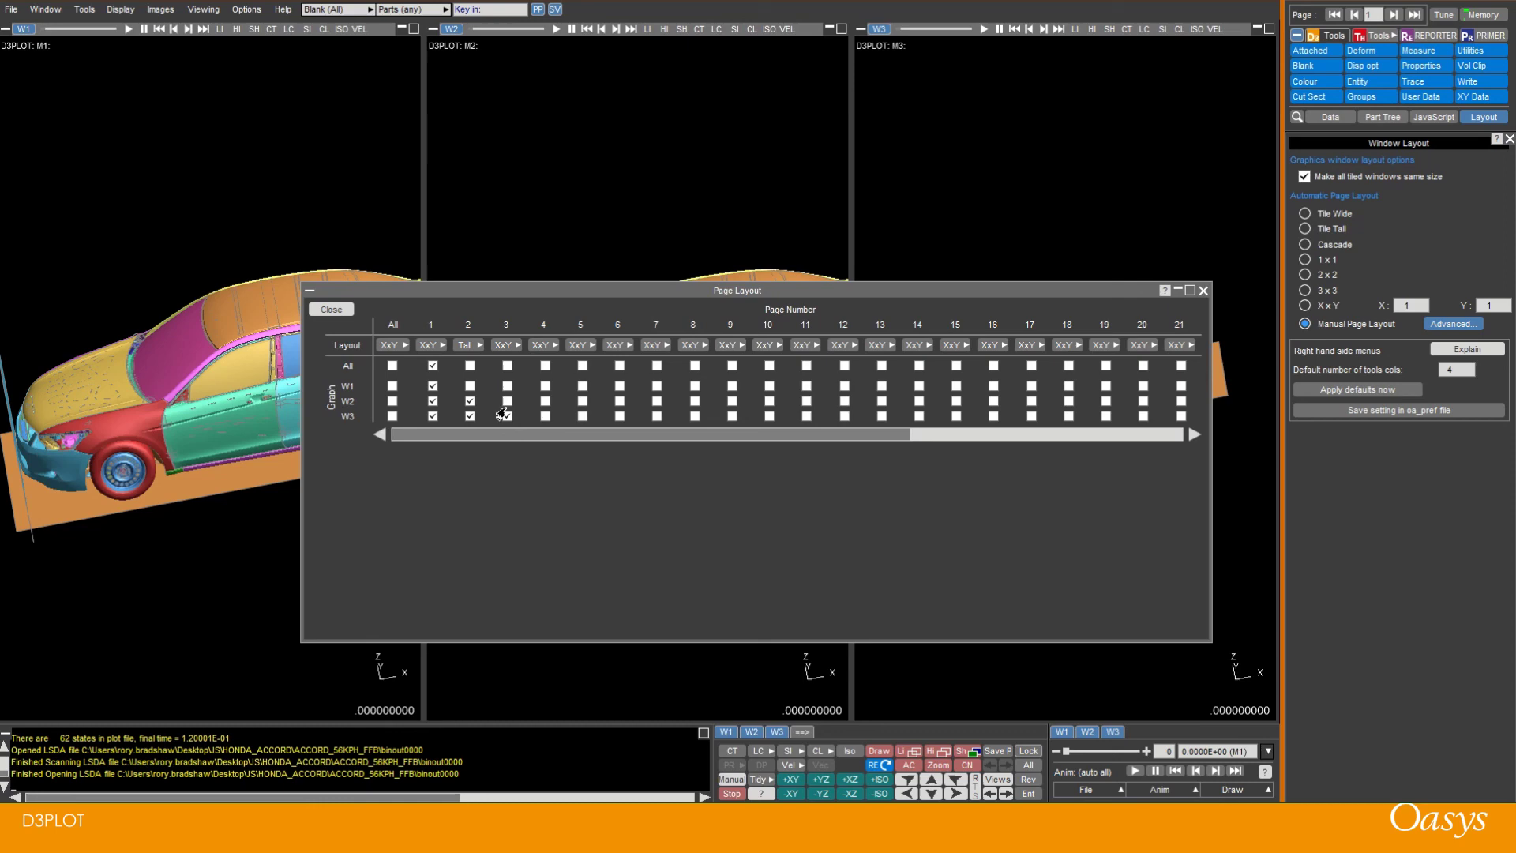
# - Close Page Layout, turn all cars side-on, then check pages 2 and 3 before returning to page 1
pyautogui.click(332, 310)
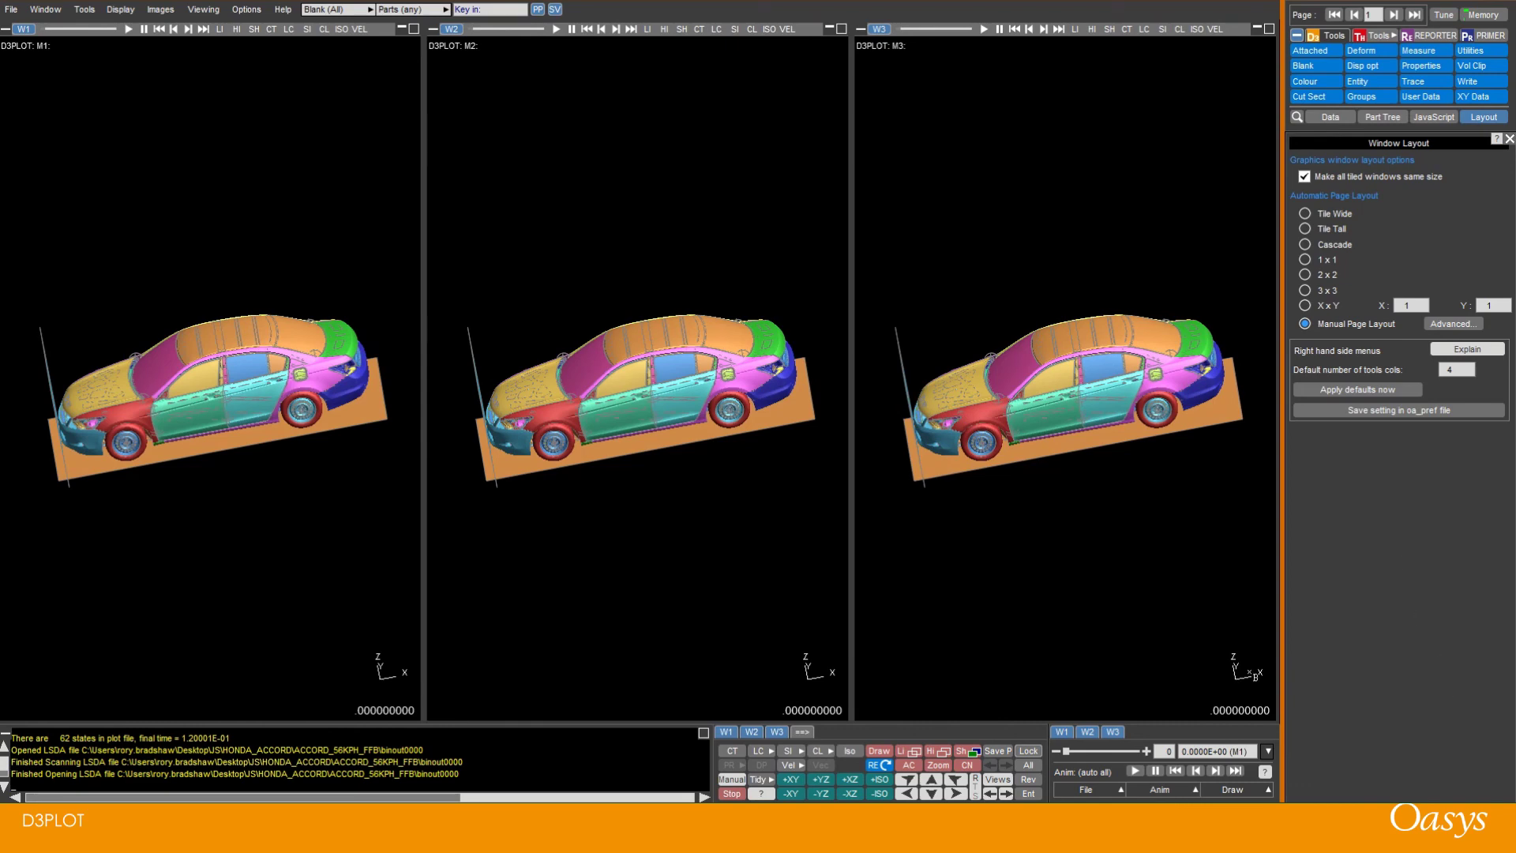
pyautogui.click(929, 782)
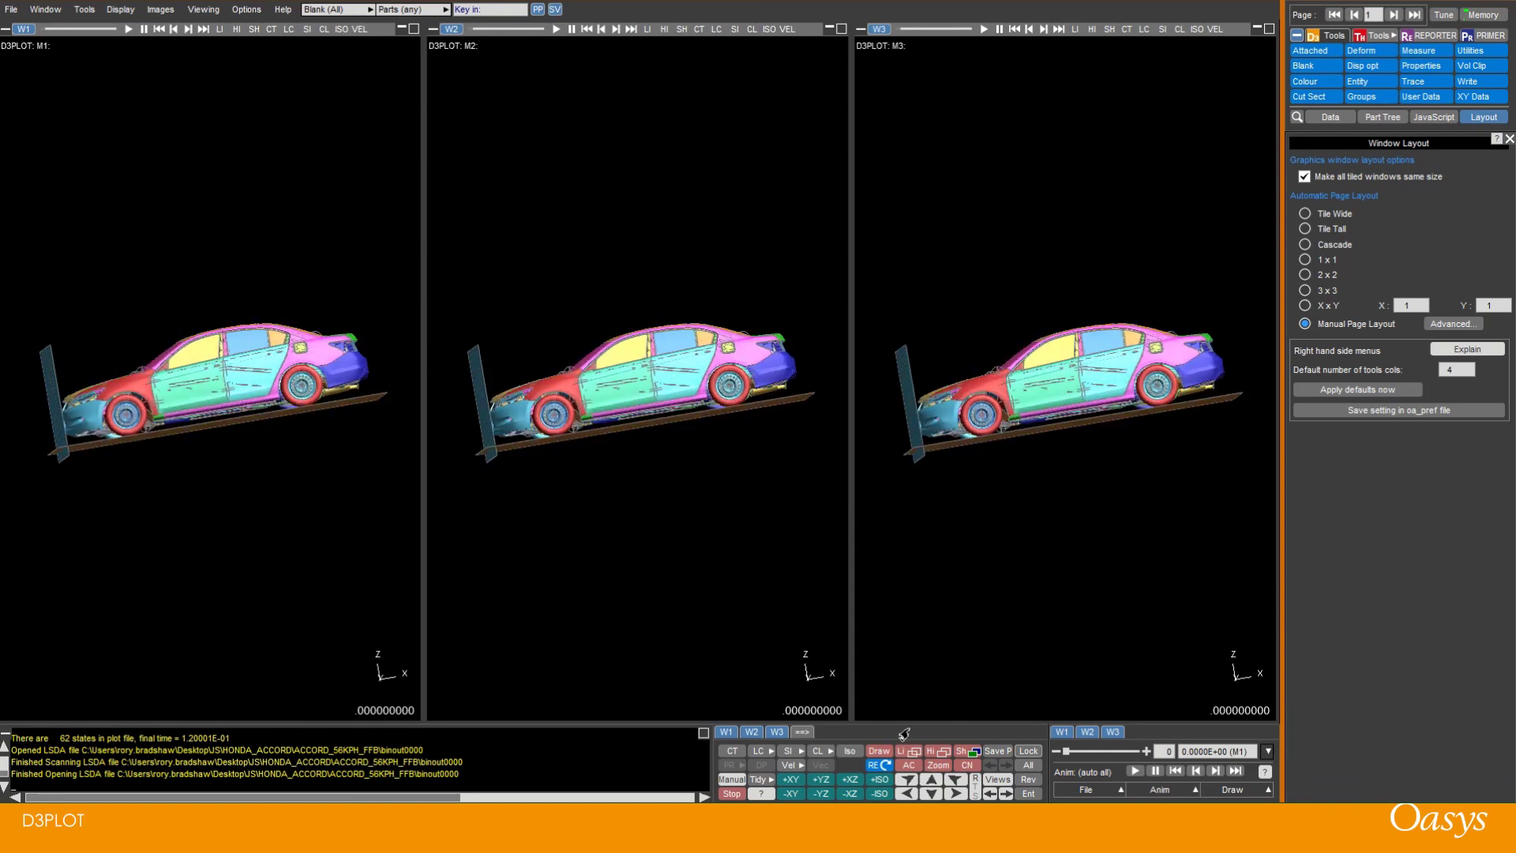
pyautogui.click(1394, 15)
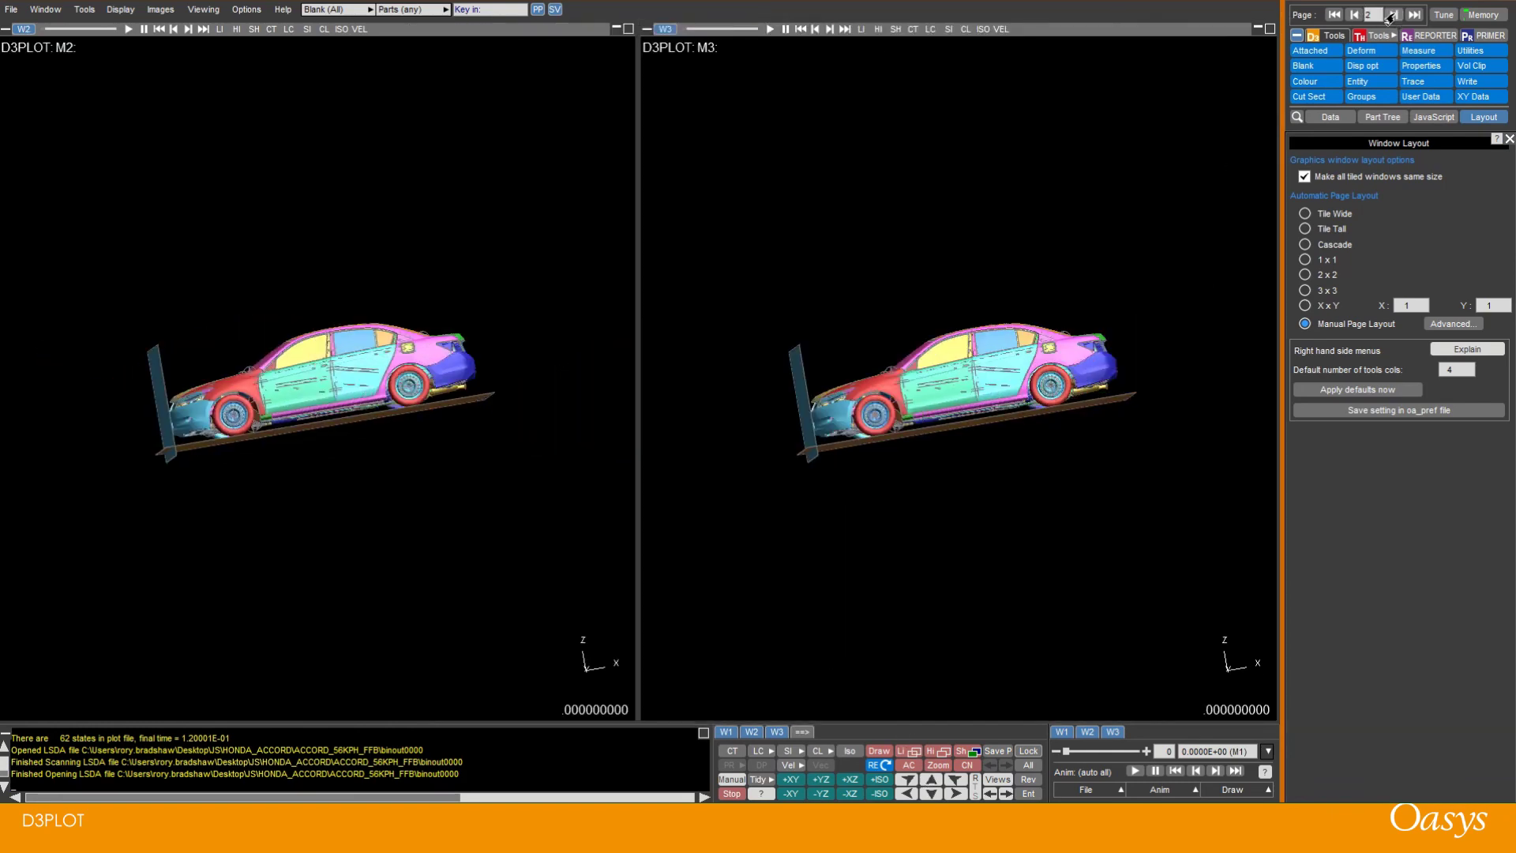
pyautogui.click(1393, 15)
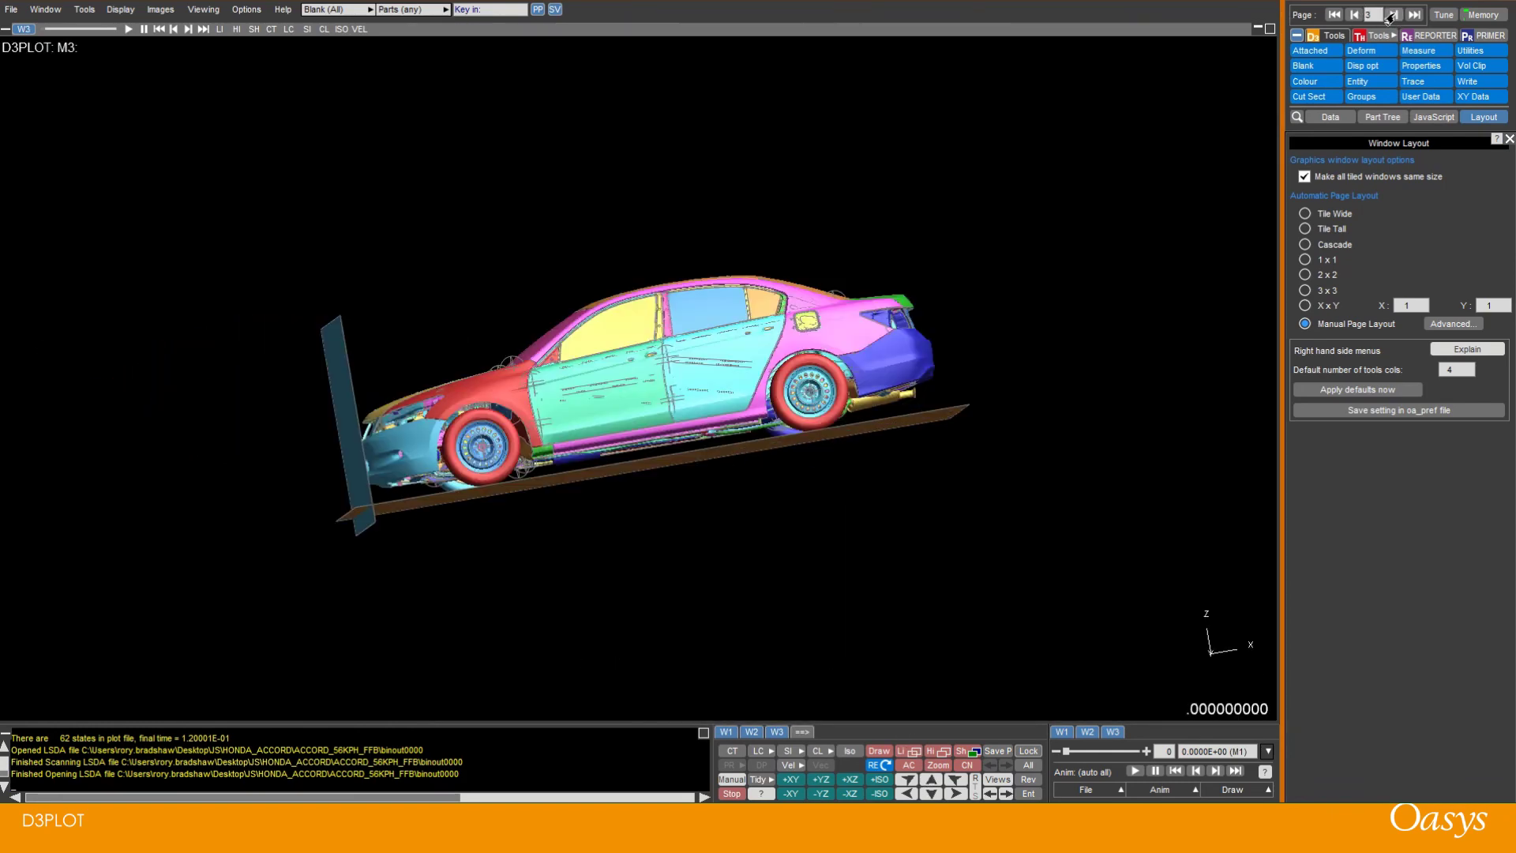
pyautogui.click(1331, 15)
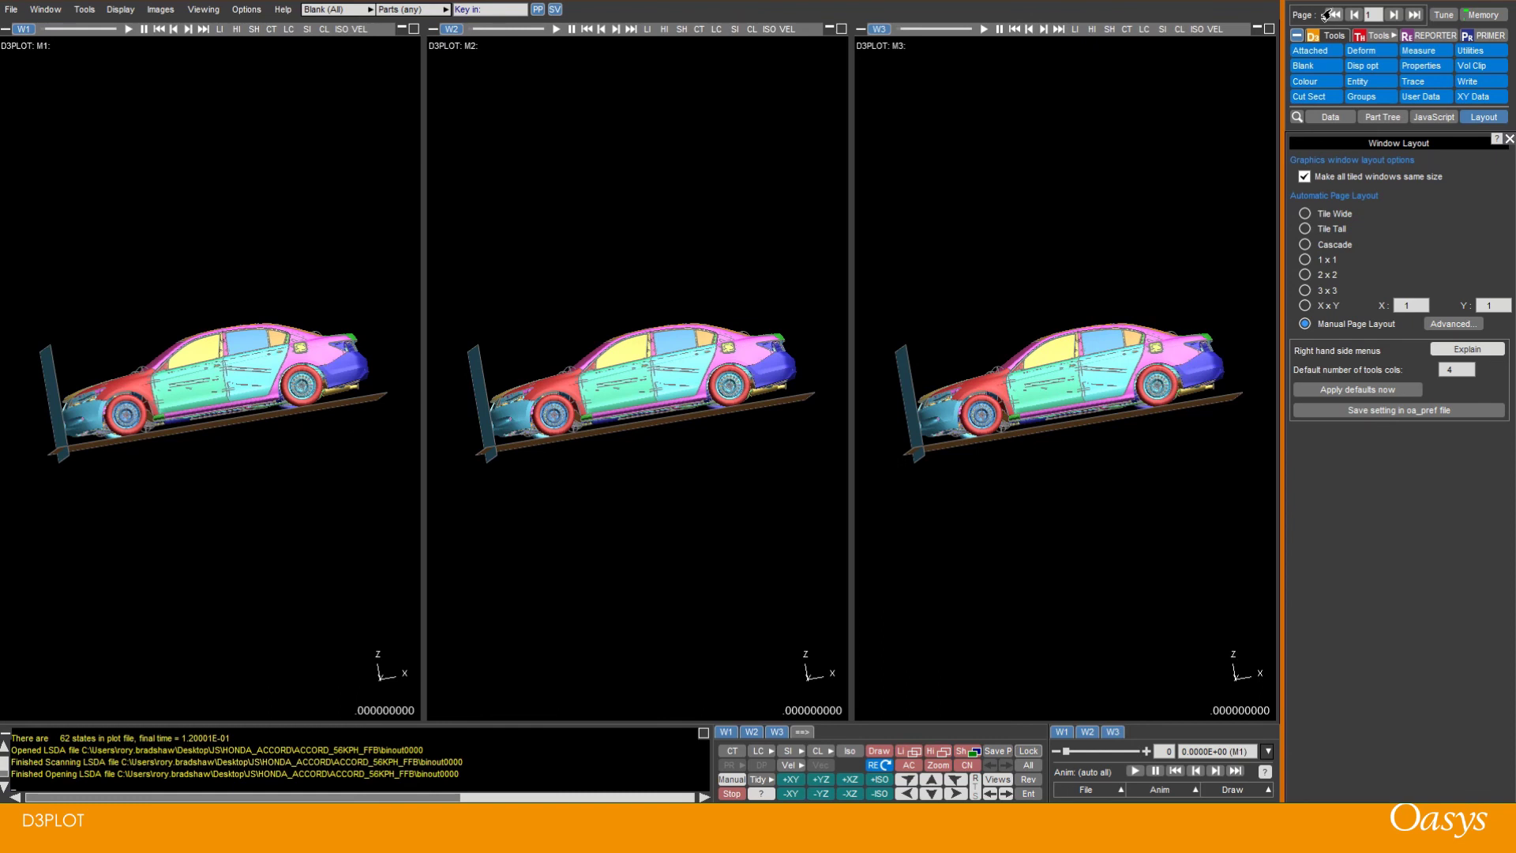